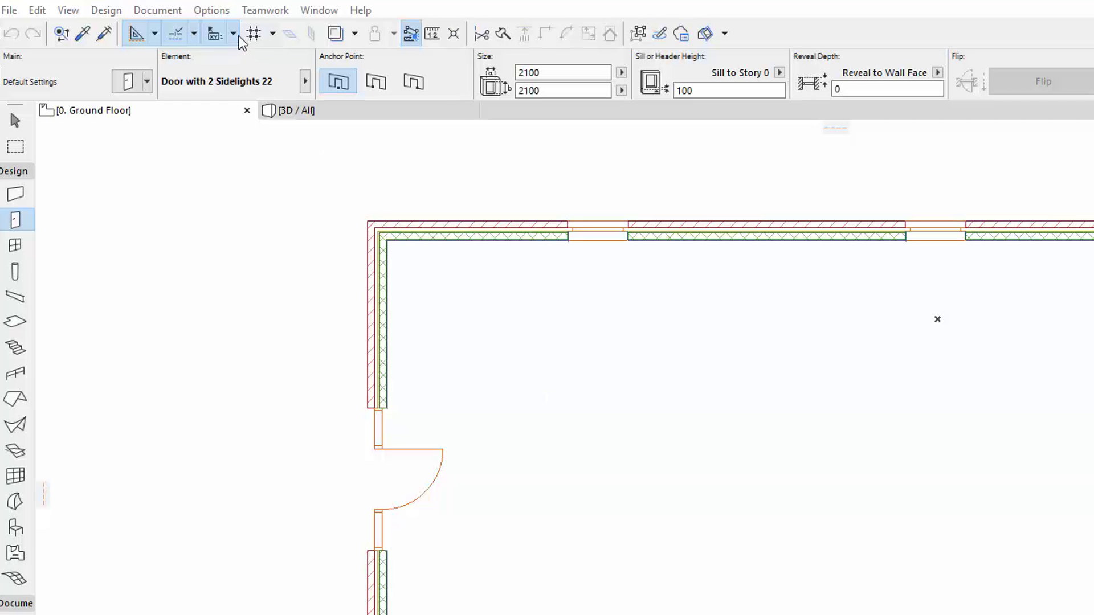
Open the Property Manager and examine the value definition and available data types of the Combustible property under General Ratings.
{"action": "left_click", "coordinate": [212, 11]}
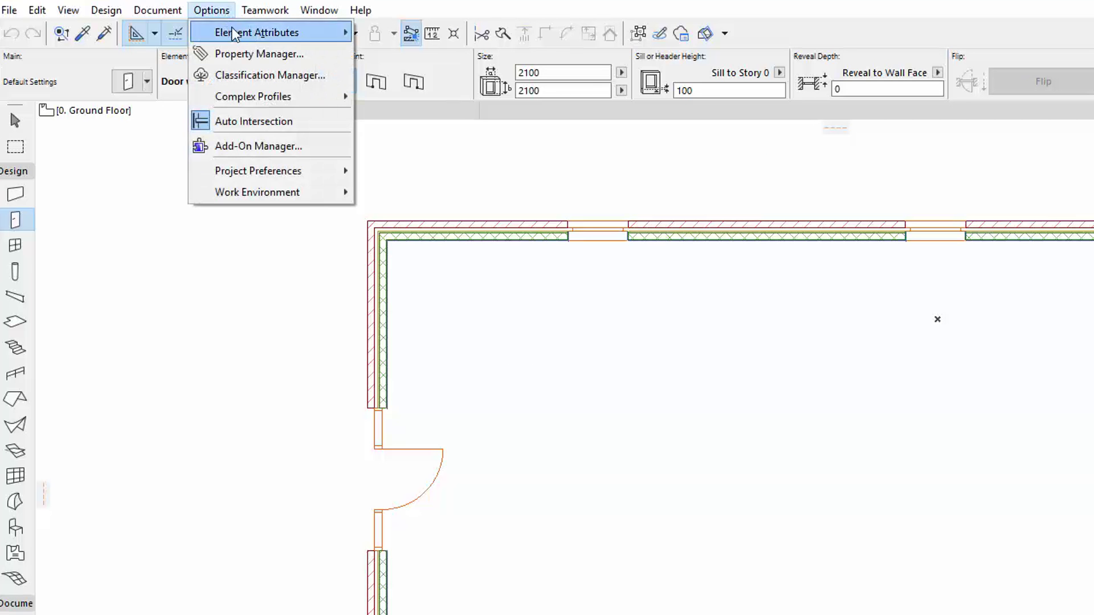
{"action": "left_click", "coordinate": [326, 55]}
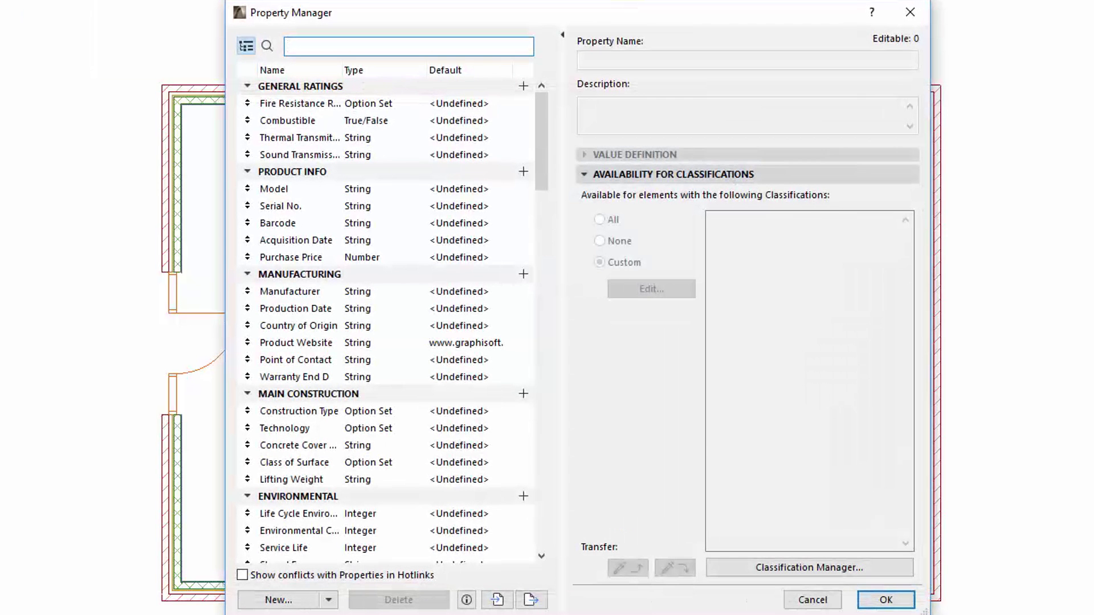
{"action": "left_click", "coordinate": [525, 256]}
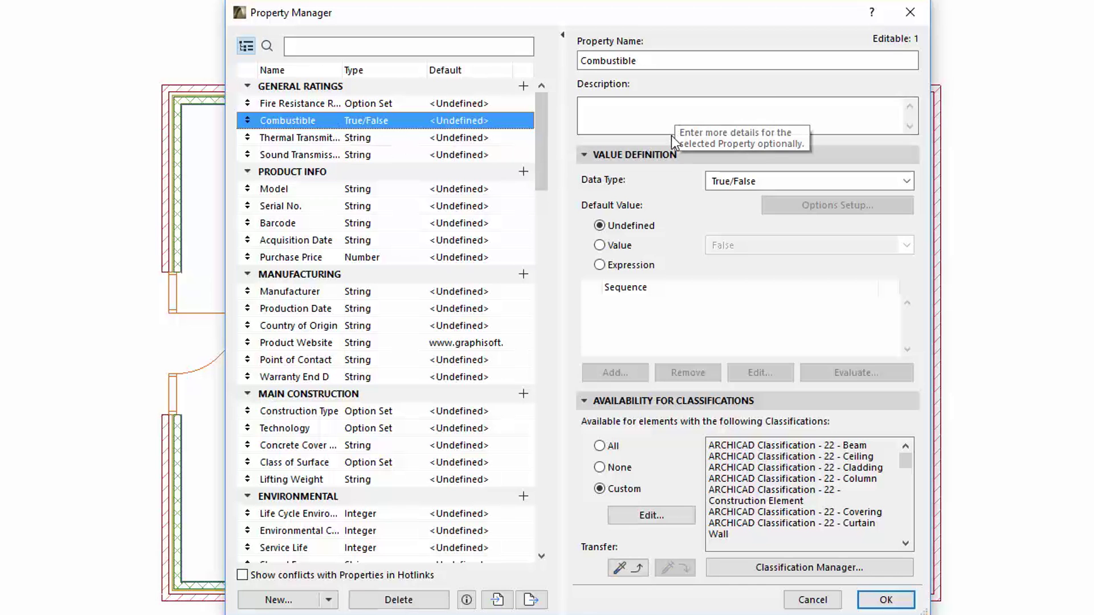
{"action": "left_click", "coordinate": [681, 155]}
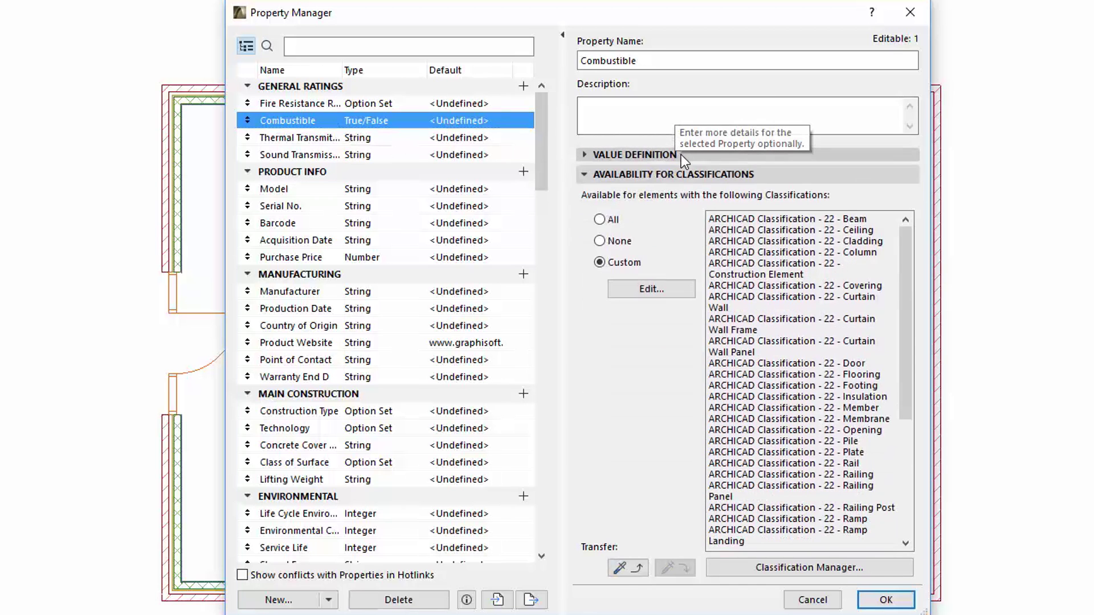
{"action": "left_click", "coordinate": [681, 155]}
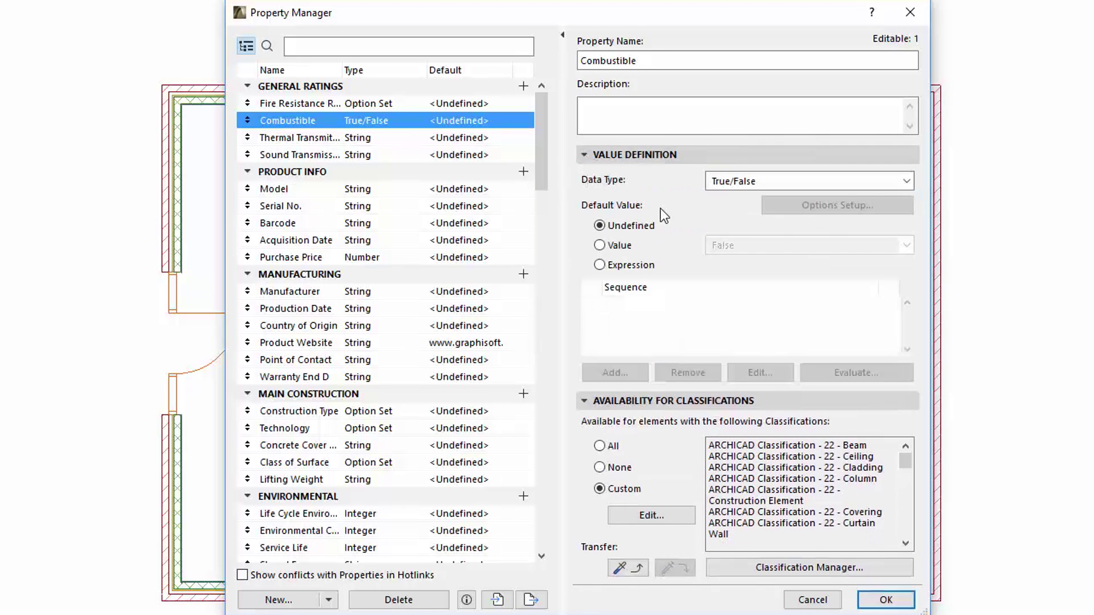
{"action": "left_click", "coordinate": [907, 181]}
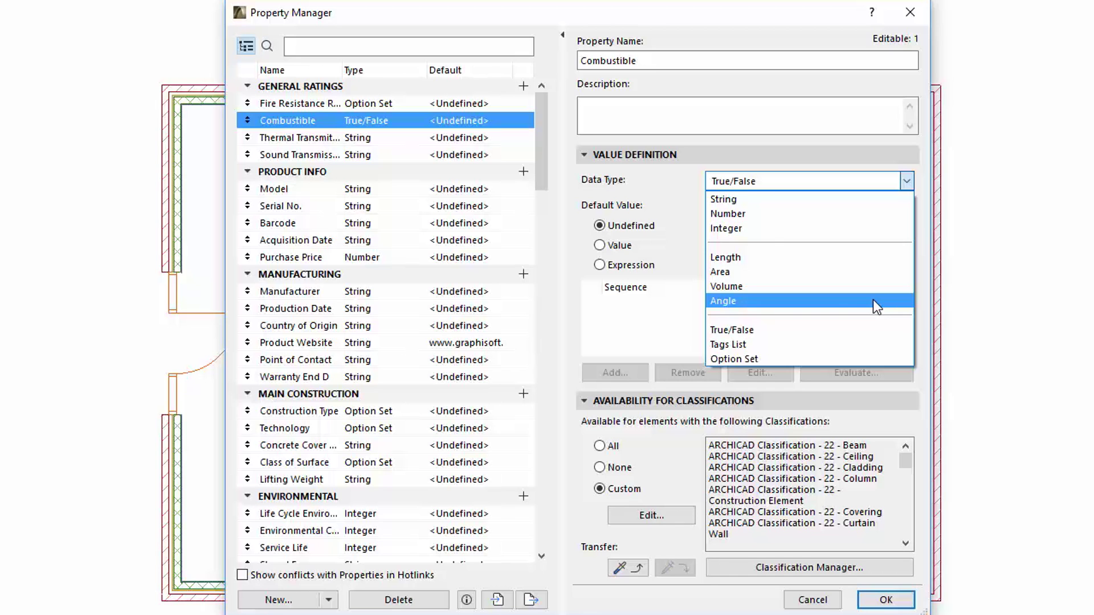
{"action": "left_click", "coordinate": [685, 248]}
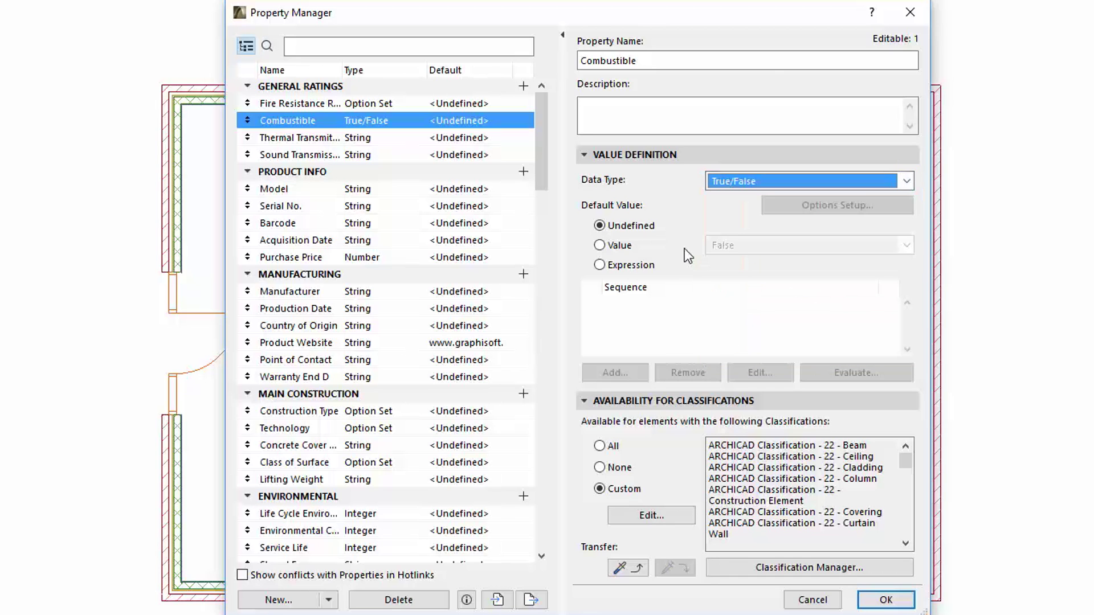
Try the Value and Expression default options for the Combustible property, restore Undefined and close the Property Manager.
{"action": "left_click", "coordinate": [622, 247]}
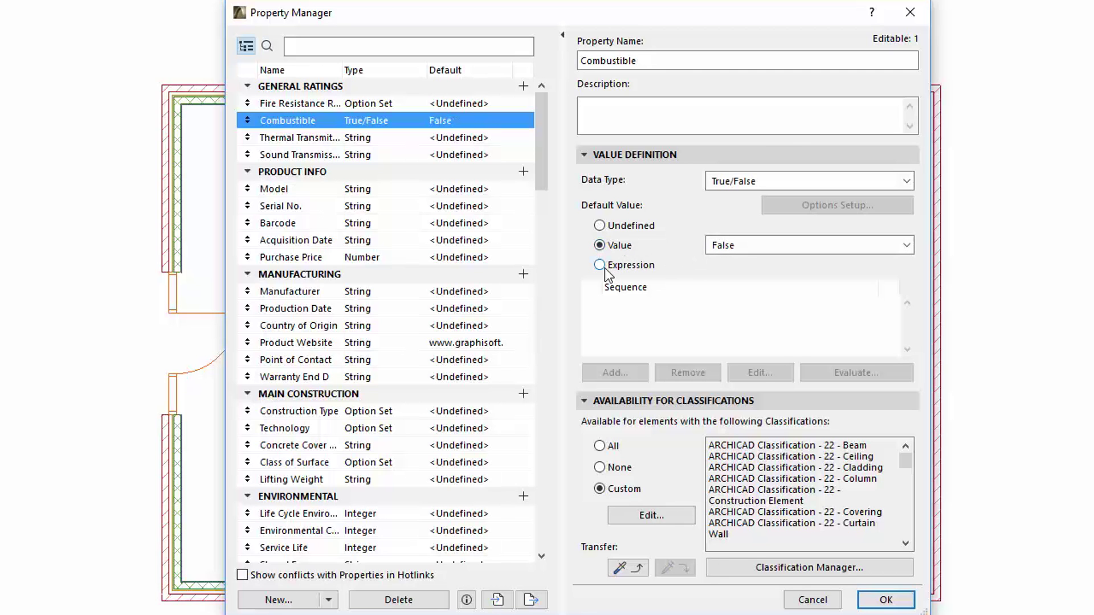
{"action": "left_click", "coordinate": [605, 266]}
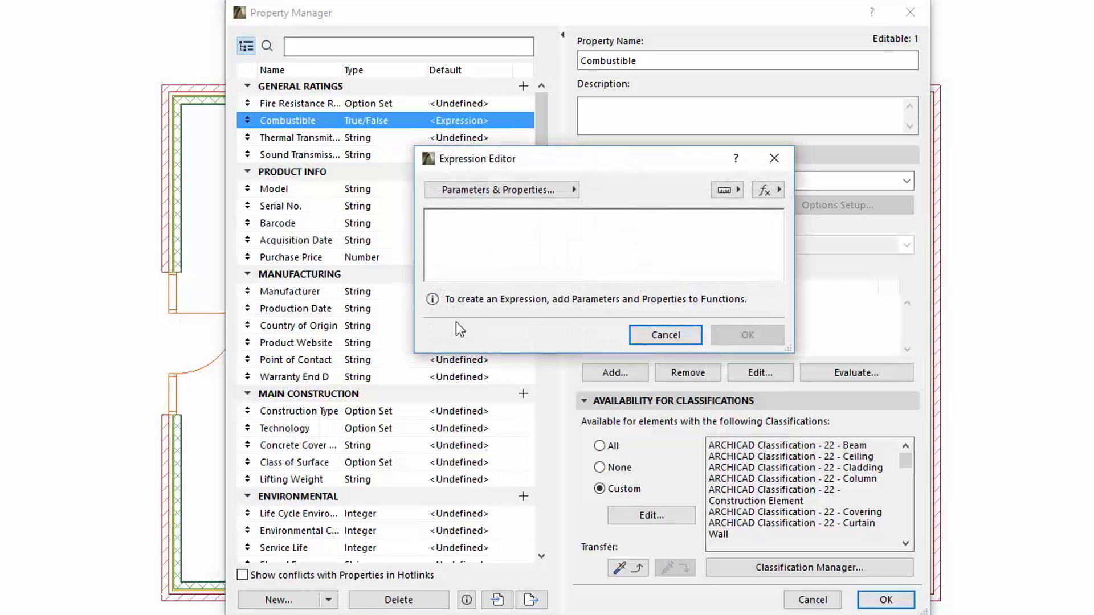
{"action": "left_click", "coordinate": [782, 159]}
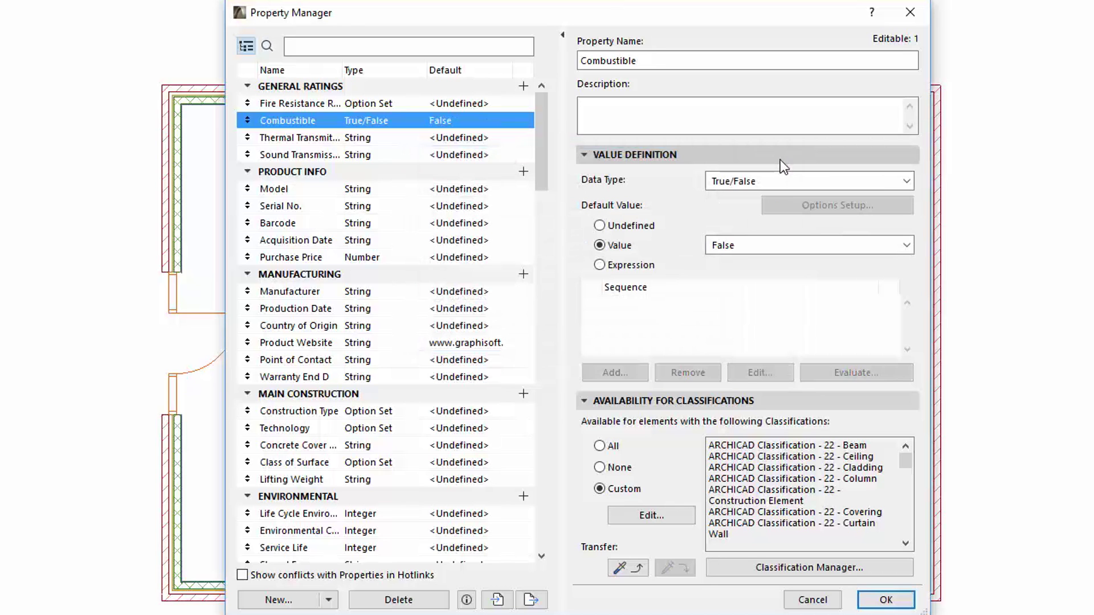
{"action": "left_click", "coordinate": [620, 225]}
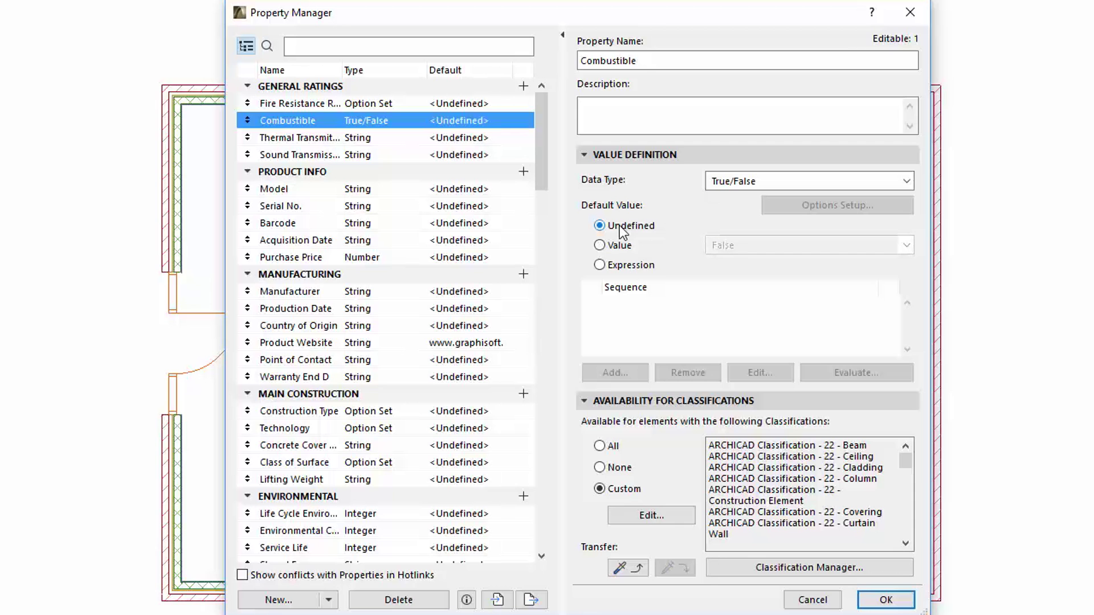
{"action": "key", "text": "Return"}
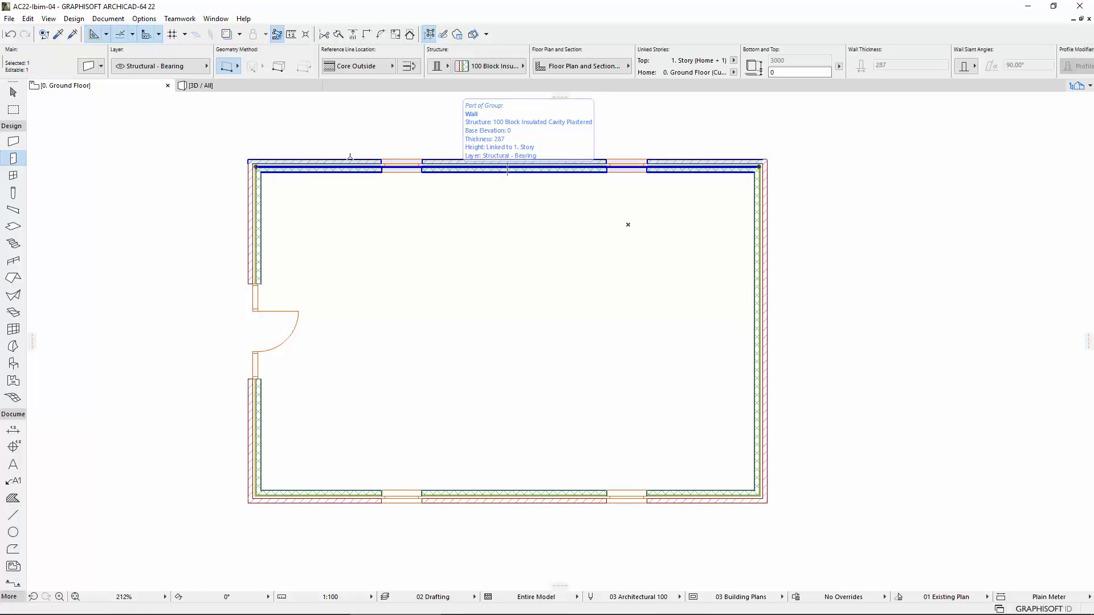
Open the settings of the selected upper wall and examine its general ratings, main construction and environmental properties.
{"action": "left_click", "coordinate": [96, 74]}
{"action": "left_click", "coordinate": [512, 384]}
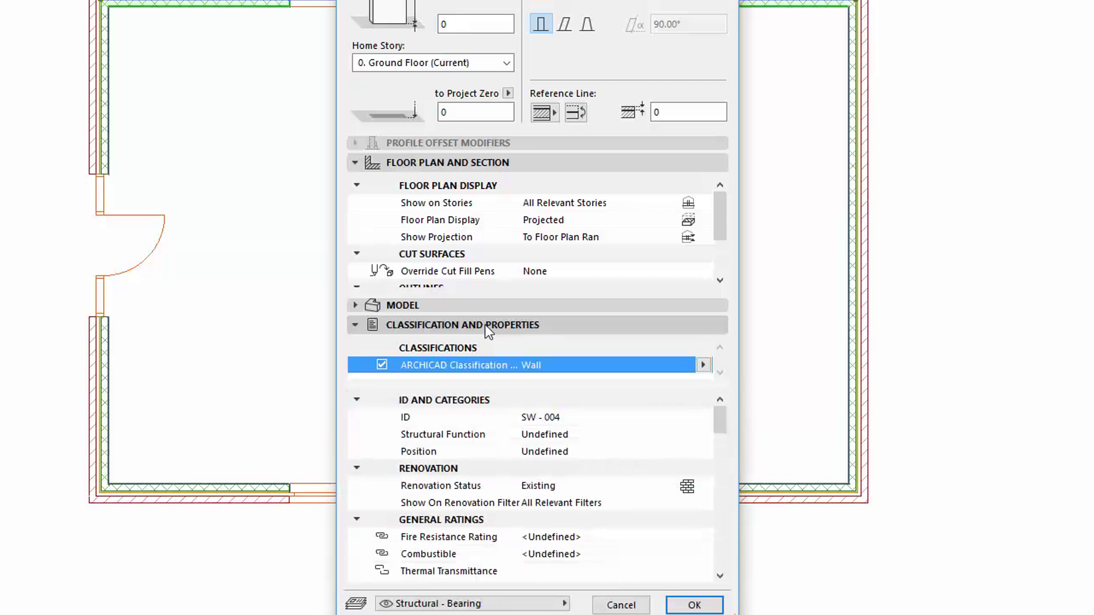
{"action": "scroll", "coordinate": [516, 410], "scroll_direction": "down", "scroll_amount": 2}
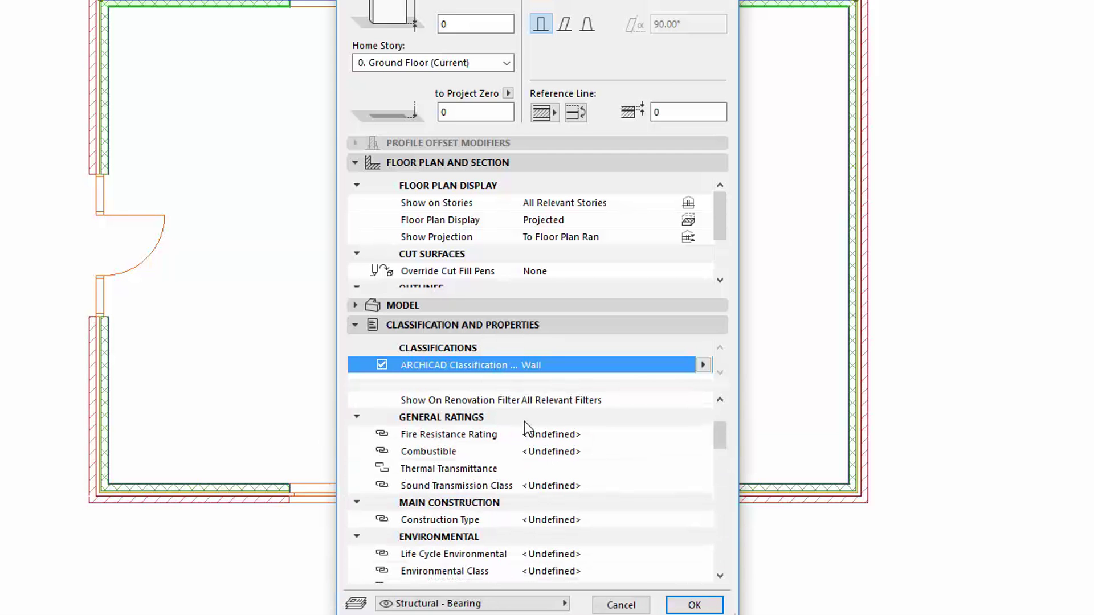
{"action": "scroll", "coordinate": [524, 426], "scroll_direction": "down", "scroll_amount": 1}
{"action": "left_click", "coordinate": [573, 436]}
{"action": "left_click", "coordinate": [575, 470]}
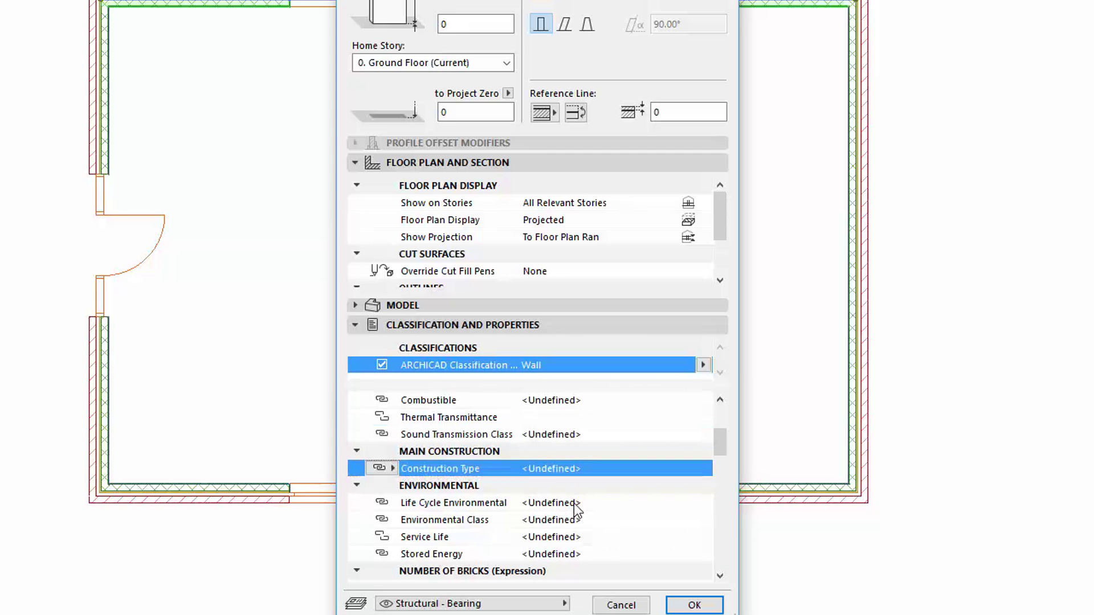
{"action": "left_click", "coordinate": [575, 504]}
{"action": "left_click", "coordinate": [576, 521]}
{"action": "left_click", "coordinate": [572, 538]}
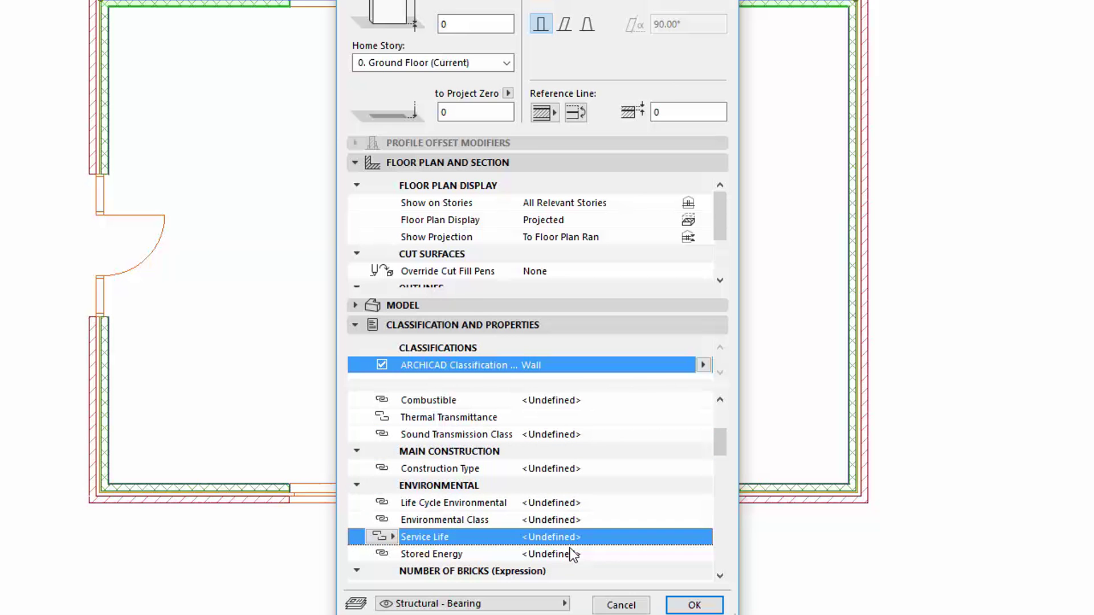
Examine the default and custom value options of the wall's Life Cycle Environmental, Brick H size and Service Life properties.
{"action": "left_click", "coordinate": [390, 503]}
{"action": "left_click", "coordinate": [391, 501]}
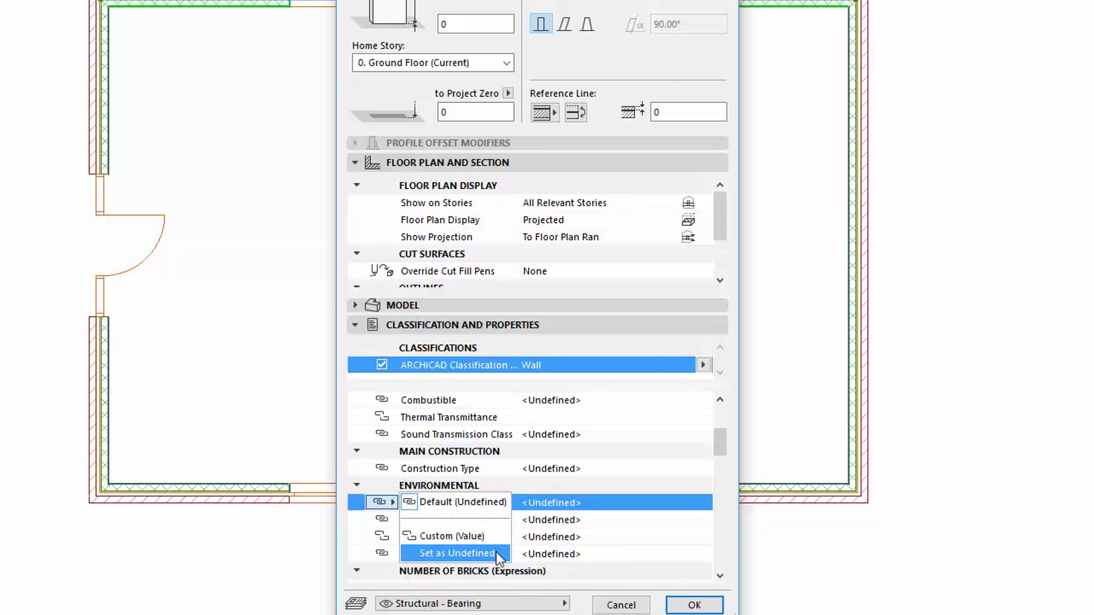
{"action": "left_click", "coordinate": [720, 445]}
{"action": "left_click_drag", "start_coordinate": [720, 444], "coordinate": [719, 455]}
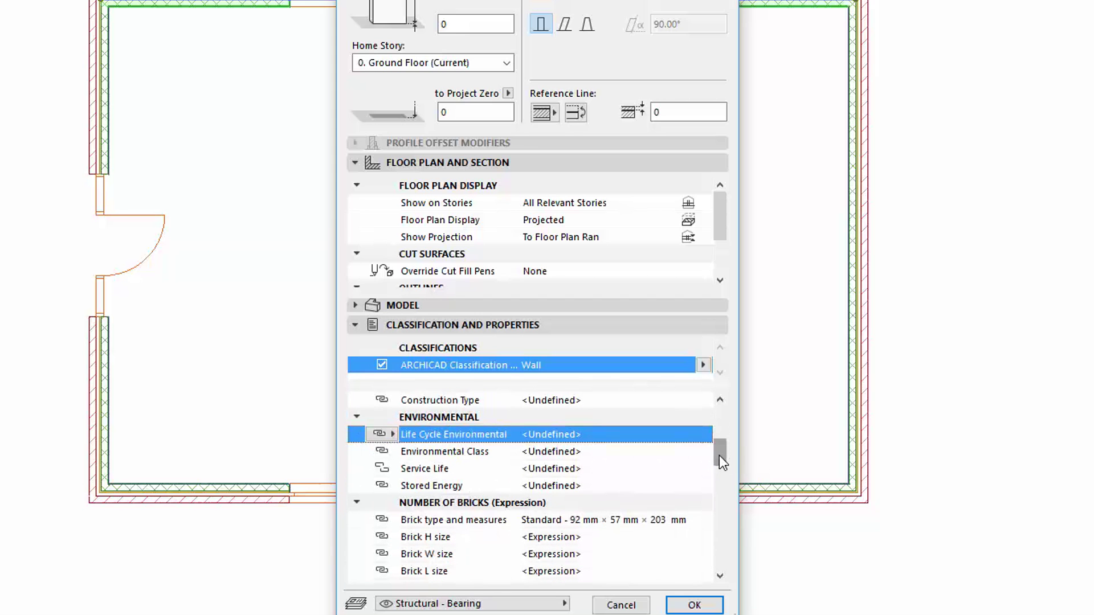
{"action": "left_click", "coordinate": [380, 536]}
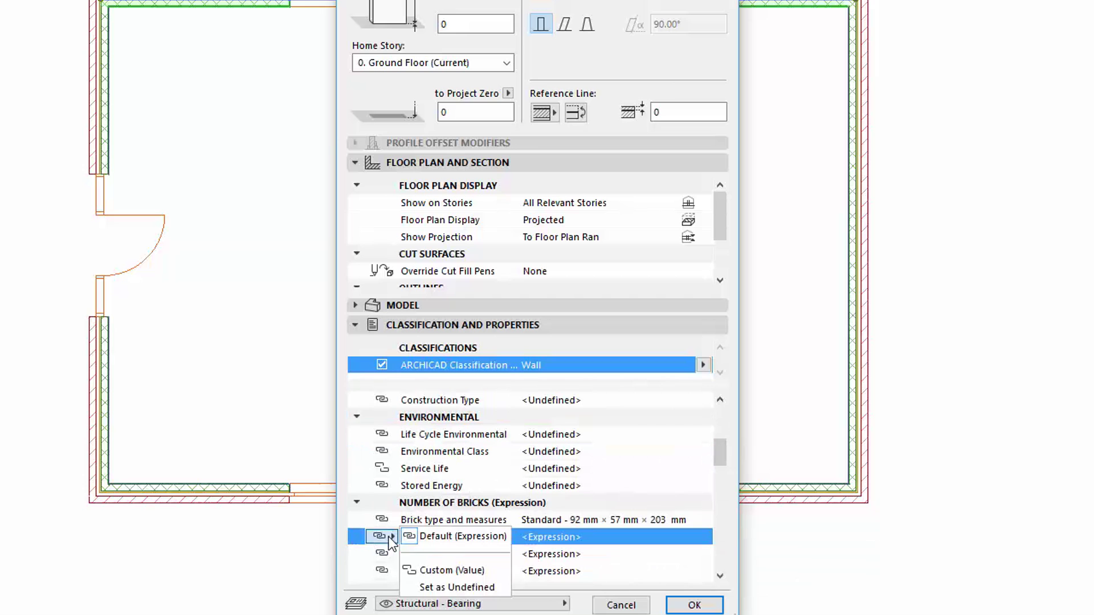
{"action": "left_click", "coordinate": [494, 586]}
{"action": "left_click", "coordinate": [390, 472]}
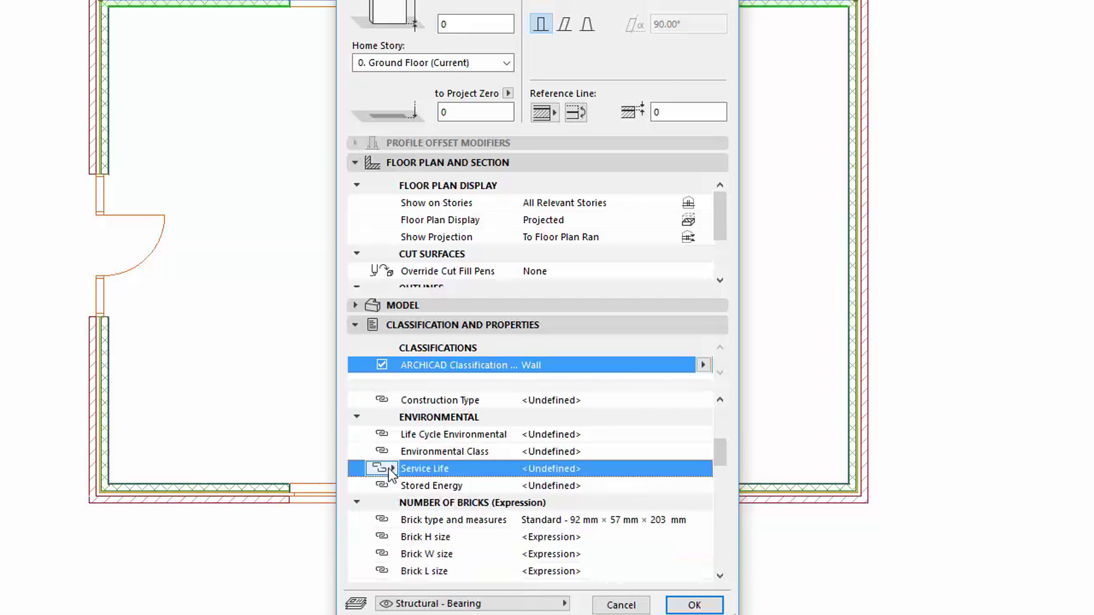
{"action": "left_click", "coordinate": [391, 467]}
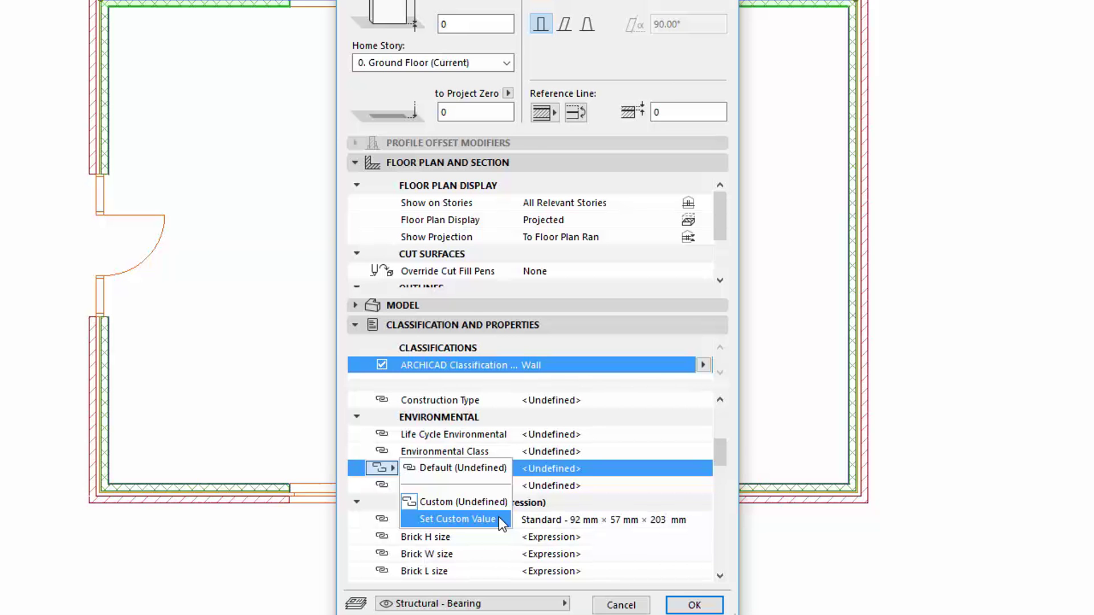
{"action": "left_click", "coordinate": [389, 470]}
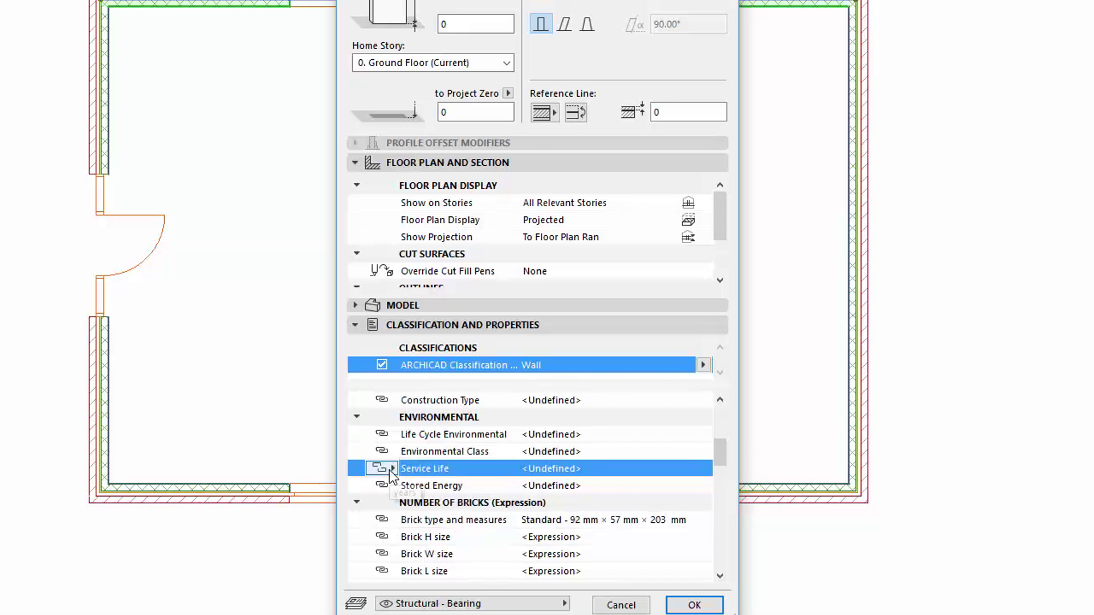
Compare the default value sources of the wall's Life Cycle Environmental, Brick type and measures, and Brick H size properties.
{"action": "left_click", "coordinate": [391, 436]}
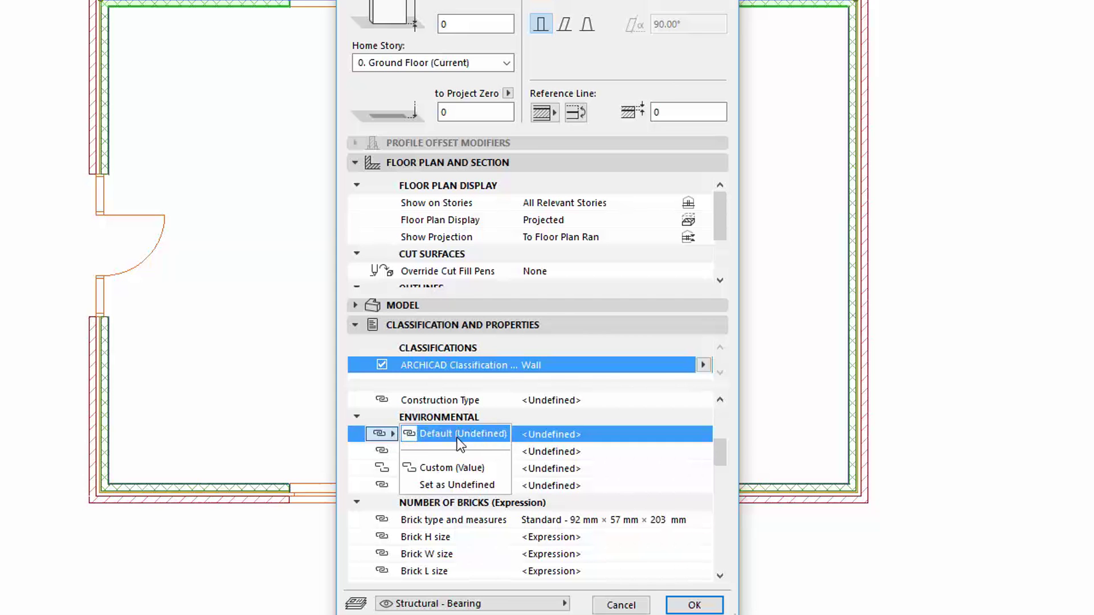
{"action": "left_click", "coordinate": [392, 520]}
{"action": "left_click", "coordinate": [391, 520]}
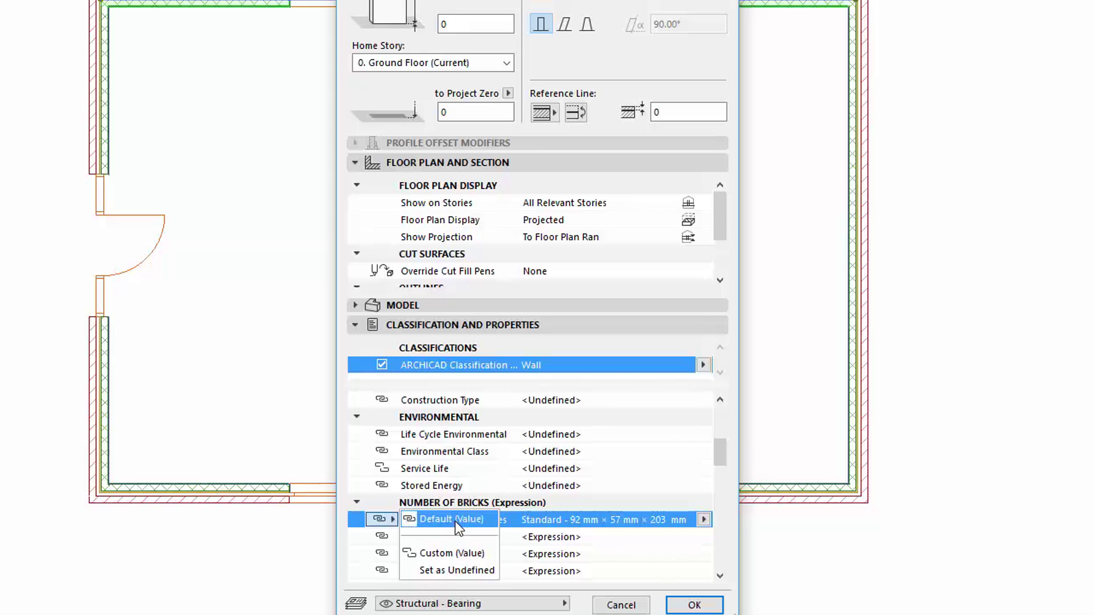
{"action": "left_click", "coordinate": [393, 538]}
{"action": "left_click", "coordinate": [393, 538]}
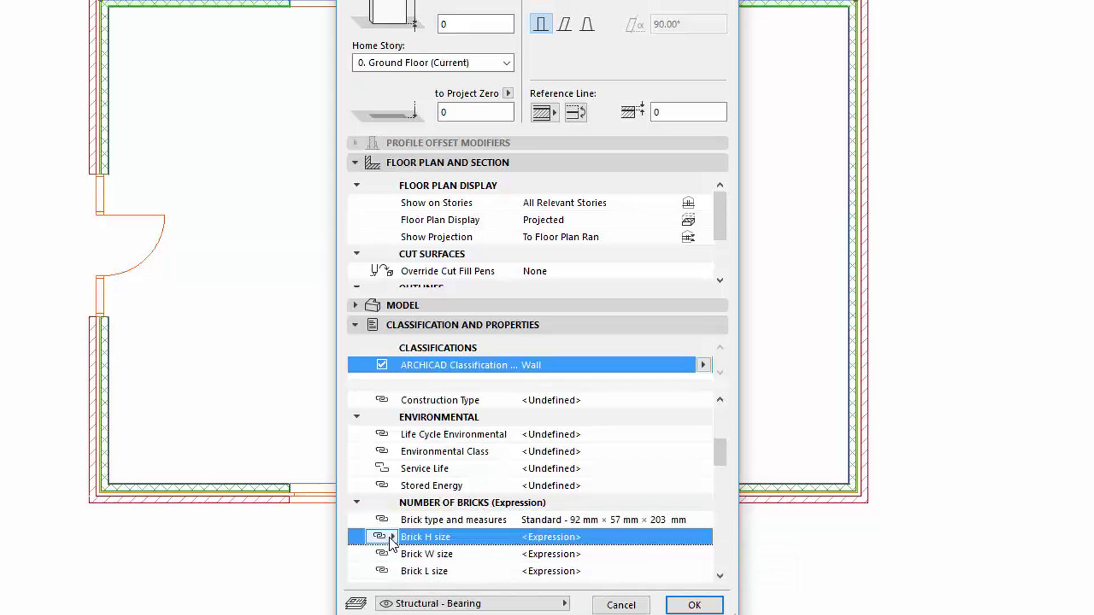
{"action": "left_click", "coordinate": [393, 537]}
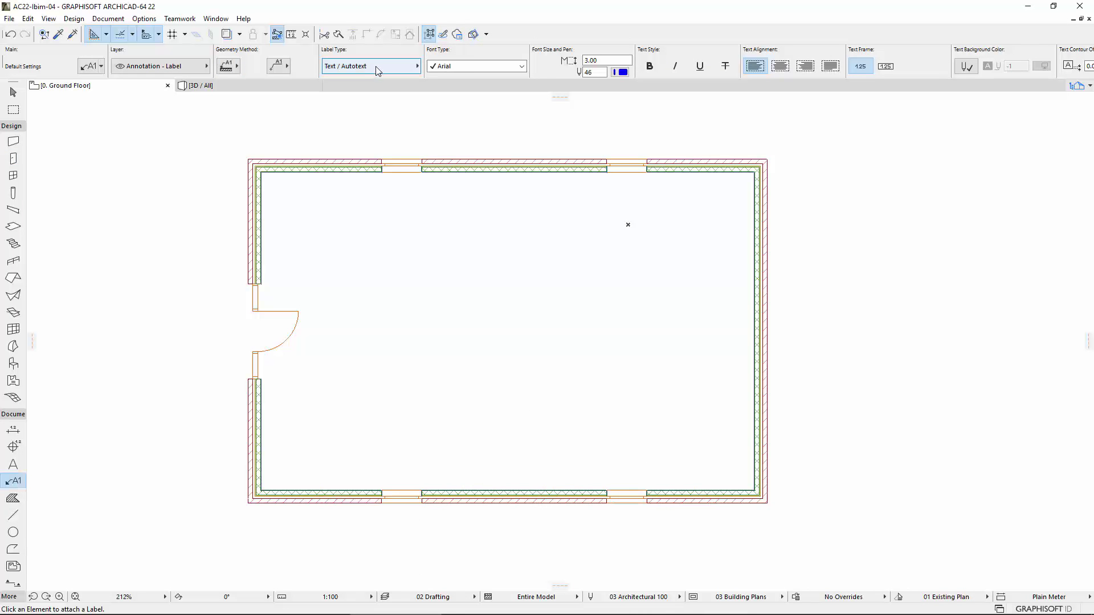
Attach a Text / Autotext label to the lower wall and replace its text with the Fire Resistance Rating property autotext.
{"action": "left_click", "coordinate": [374, 66]}
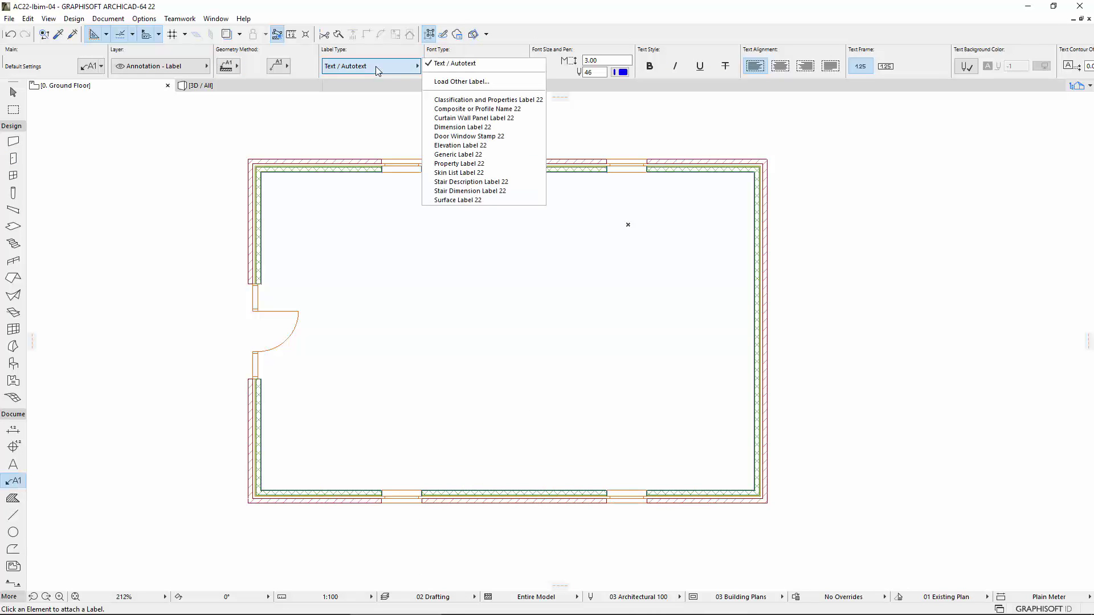
{"action": "left_click", "coordinate": [376, 66]}
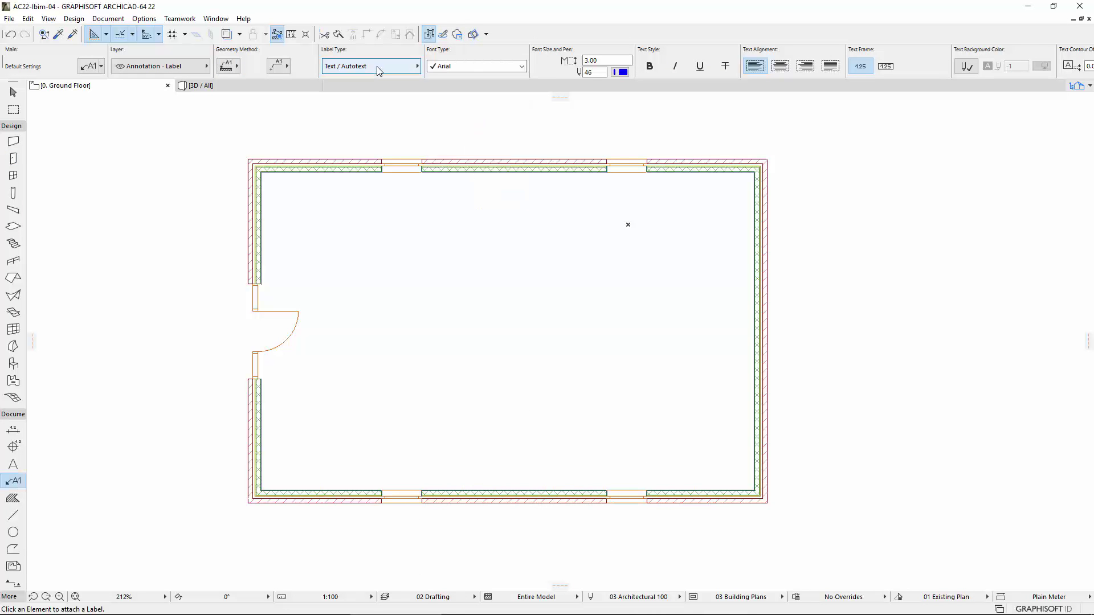
{"action": "left_click", "coordinate": [509, 488]}
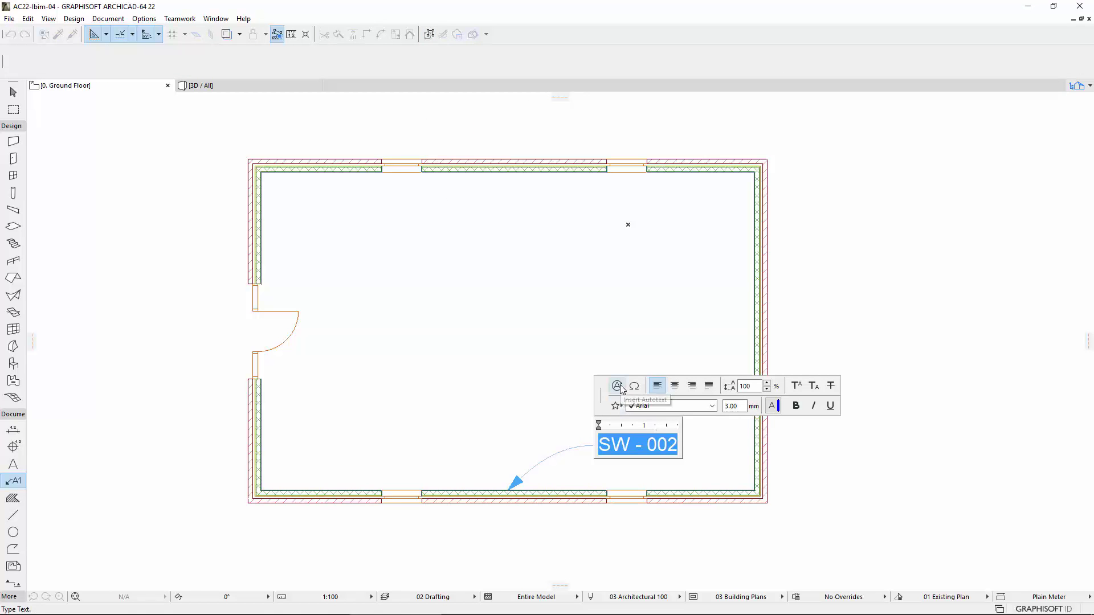
{"action": "left_click", "coordinate": [617, 386]}
{"action": "left_click", "coordinate": [396, 149]}
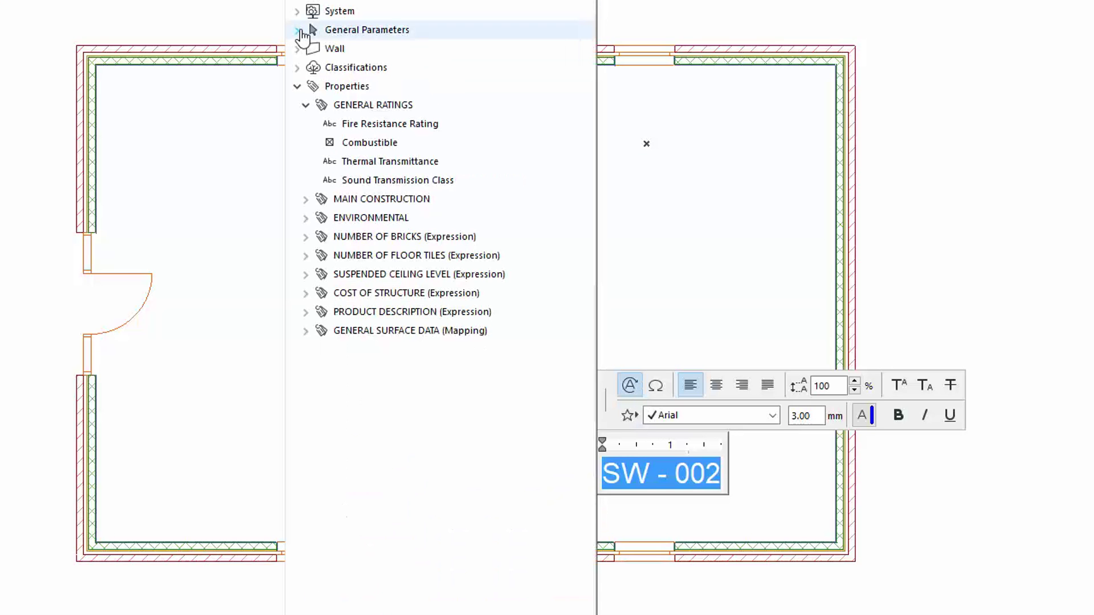
{"action": "double_click", "coordinate": [457, 131]}
{"action": "left_click", "coordinate": [691, 322]}
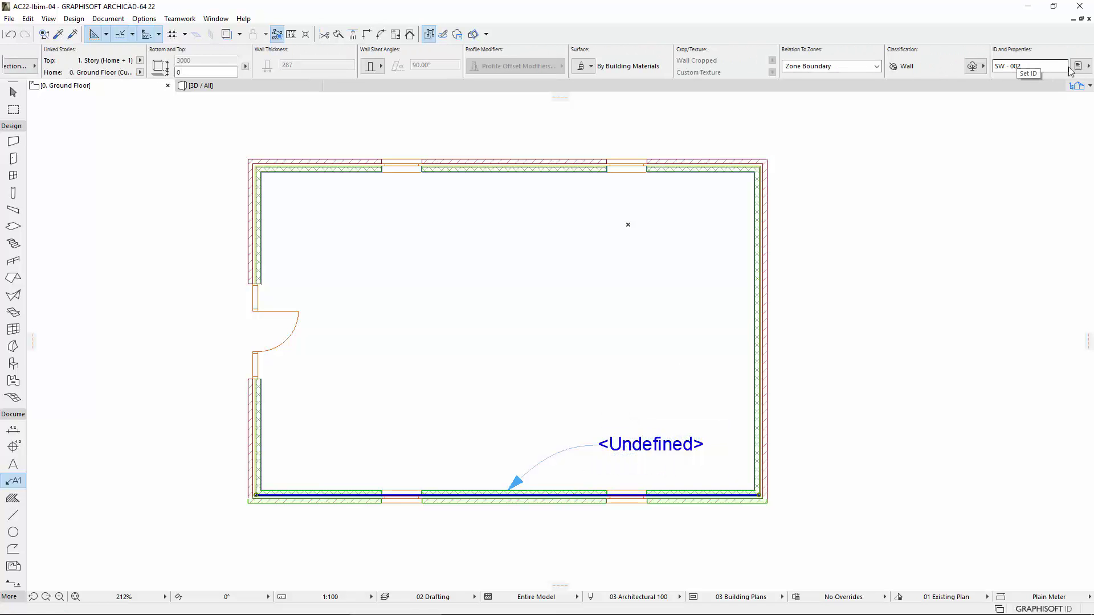
Give the labelled lower wall a custom Fire Resistance Rating of 20 minutes.
{"action": "left_click", "coordinate": [1077, 67]}
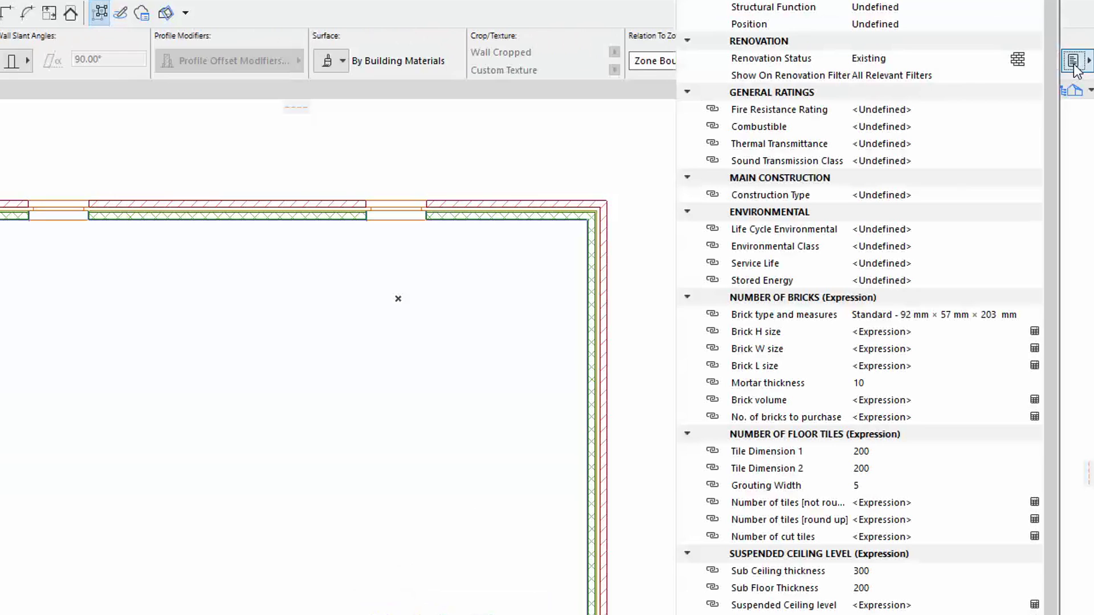
{"action": "left_click", "coordinate": [708, 108]}
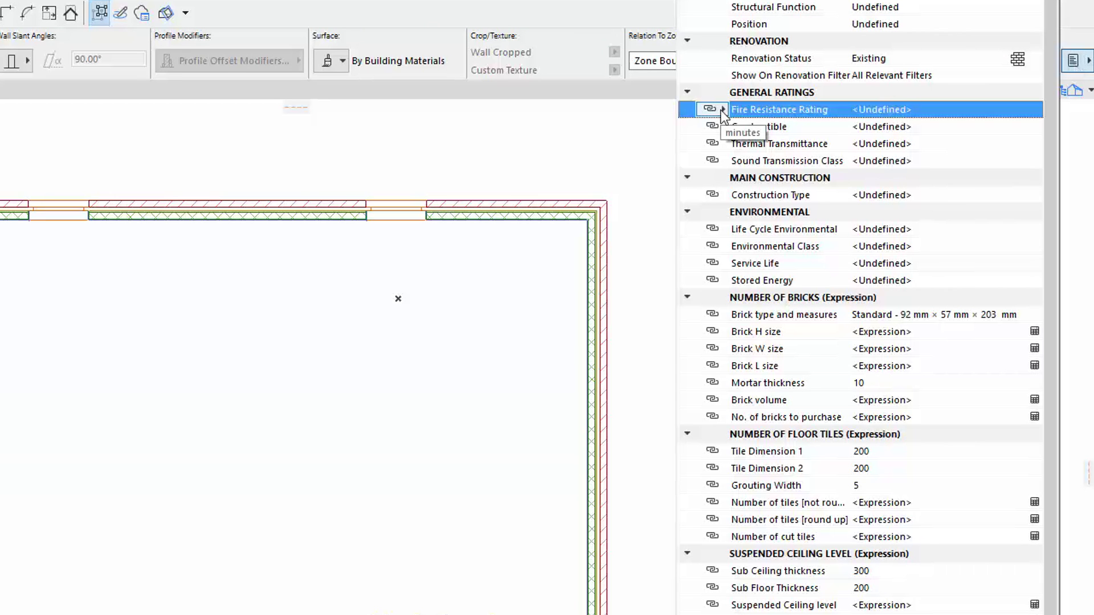
{"action": "left_click", "coordinate": [722, 110]}
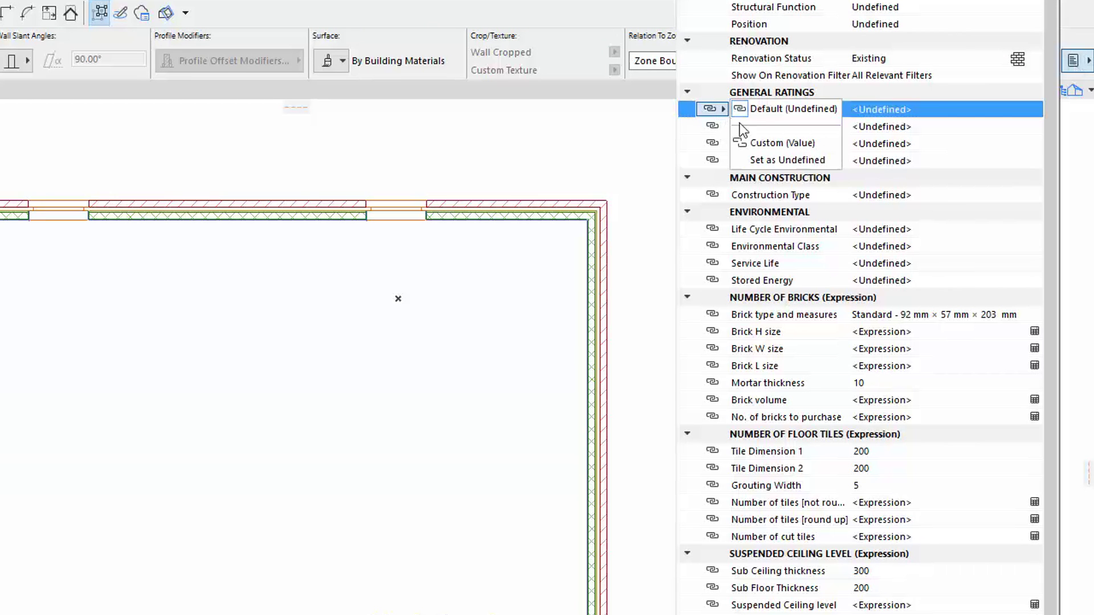
{"action": "left_click", "coordinate": [824, 142]}
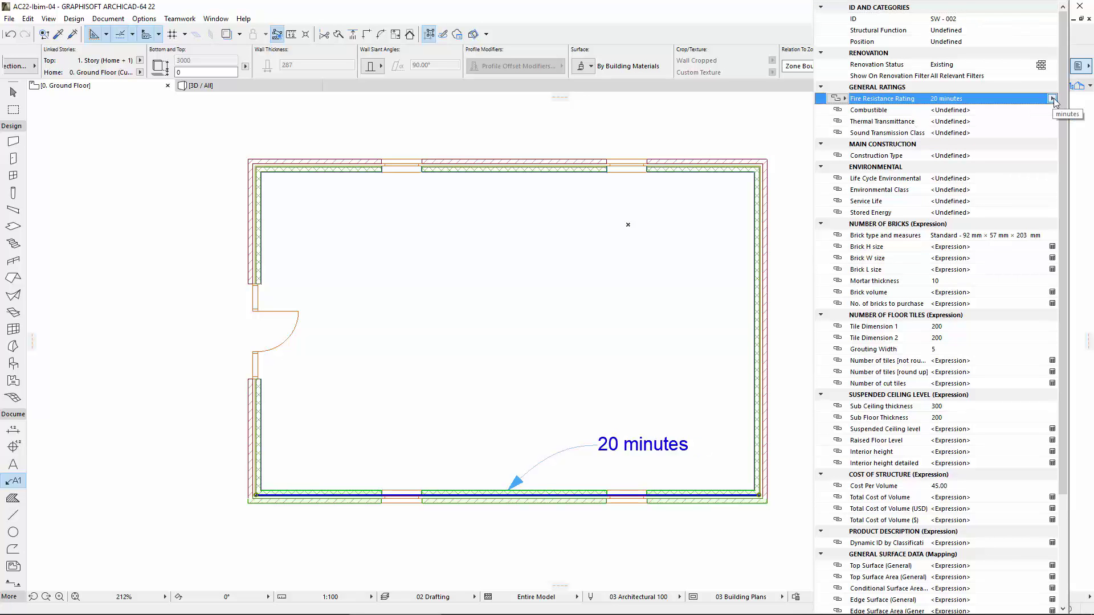
Change the labelled lower wall's Fire Resistance Rating to 45 minutes and finally to 2 hours.
{"action": "left_click", "coordinate": [1052, 99]}
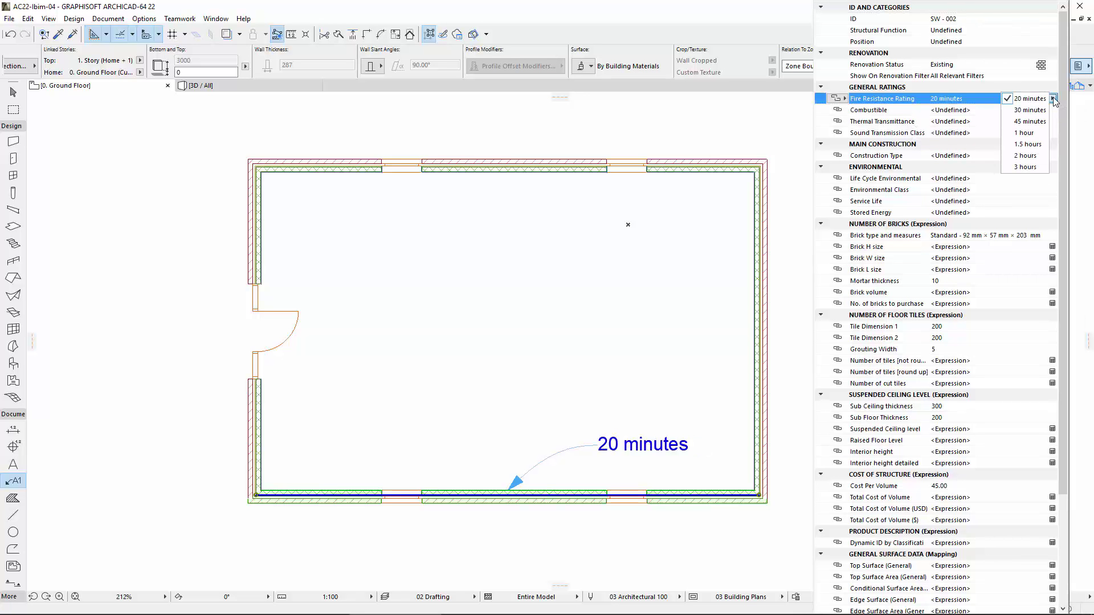
{"action": "left_click", "coordinate": [1030, 121]}
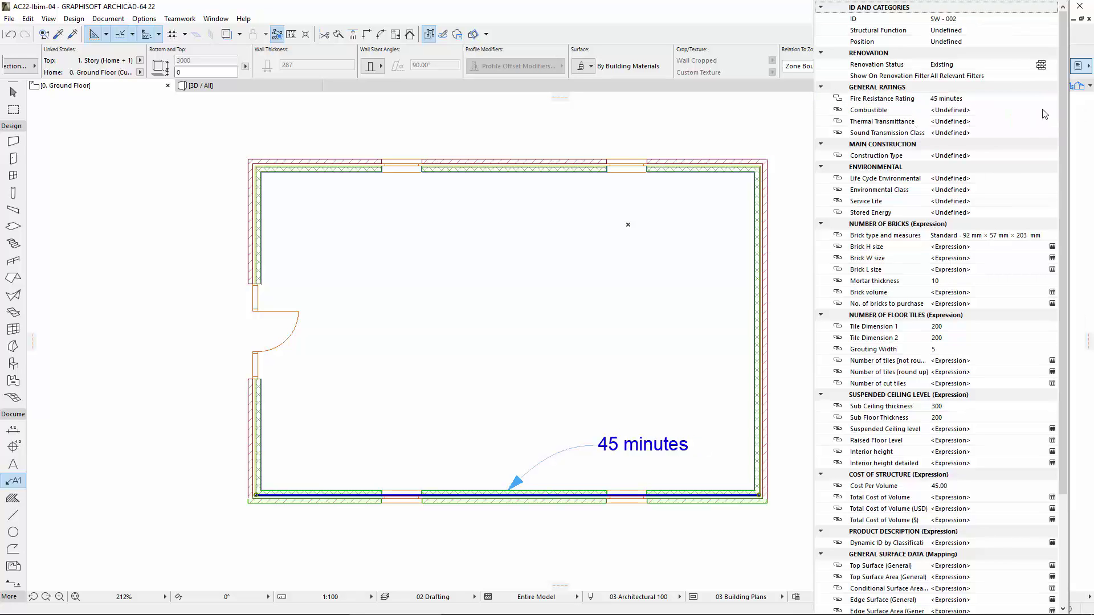
{"action": "left_click", "coordinate": [1052, 99]}
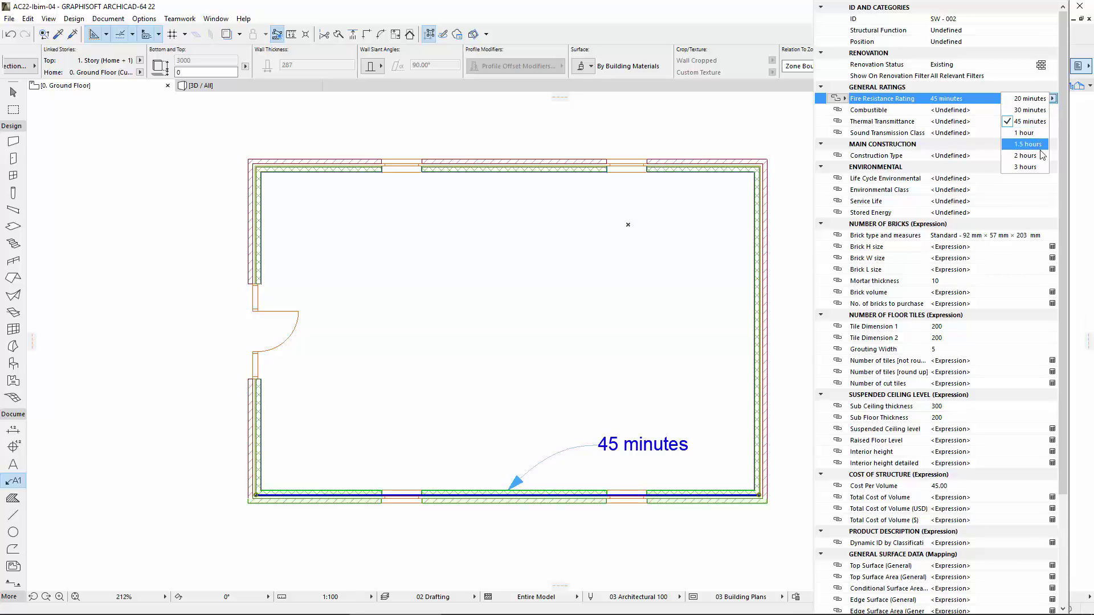
{"action": "left_click", "coordinate": [1040, 155]}
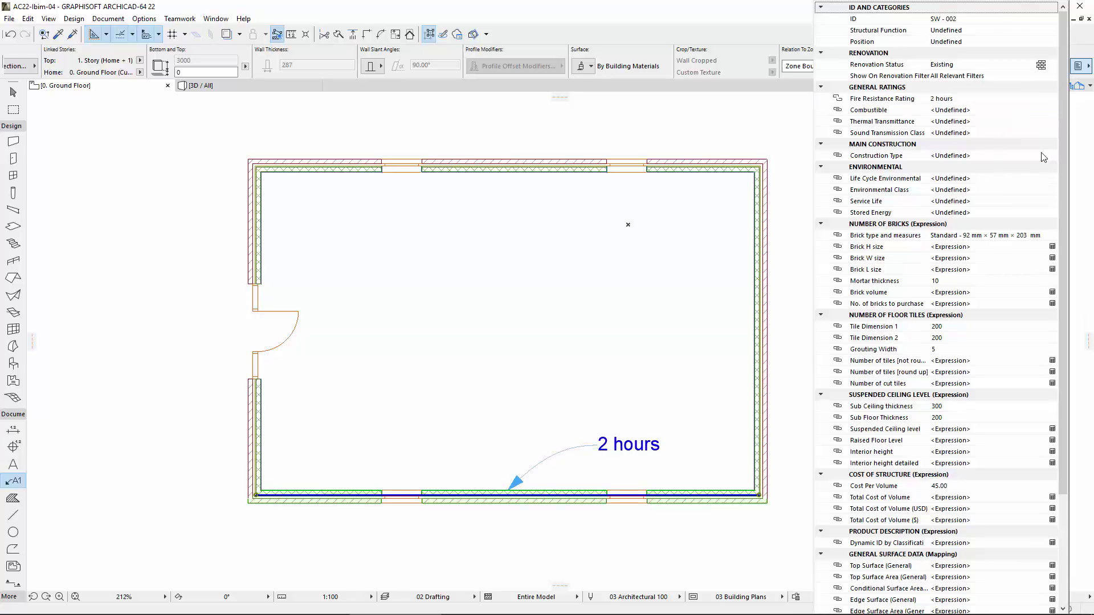
Return the lower wall's Fire Resistance Rating to its default (Undefined) value and deselect the wall.
{"action": "left_click", "coordinate": [845, 99]}
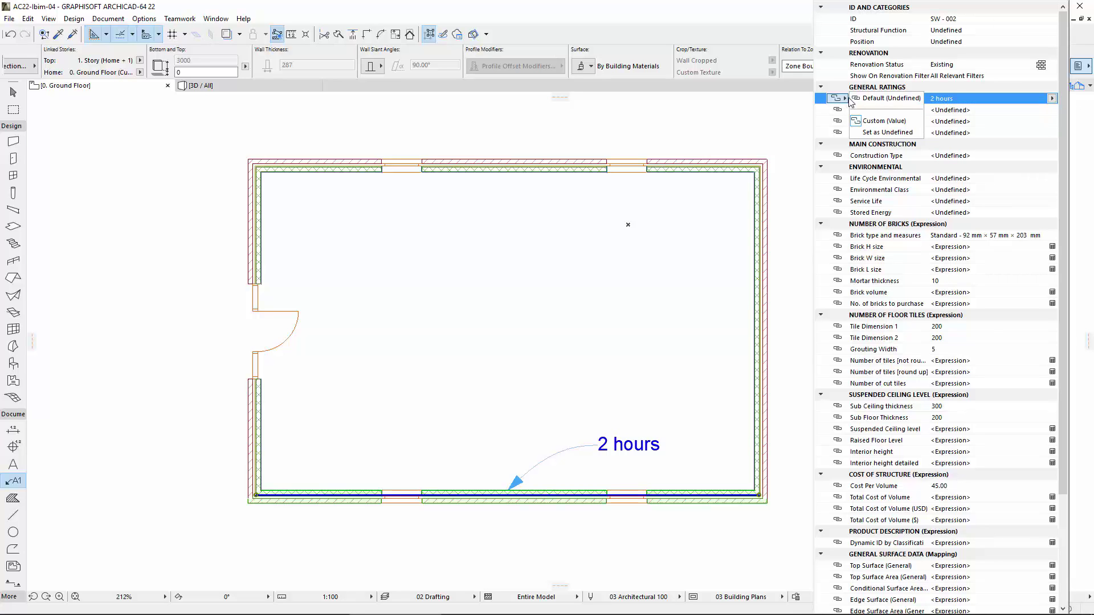
{"action": "left_click", "coordinate": [895, 99]}
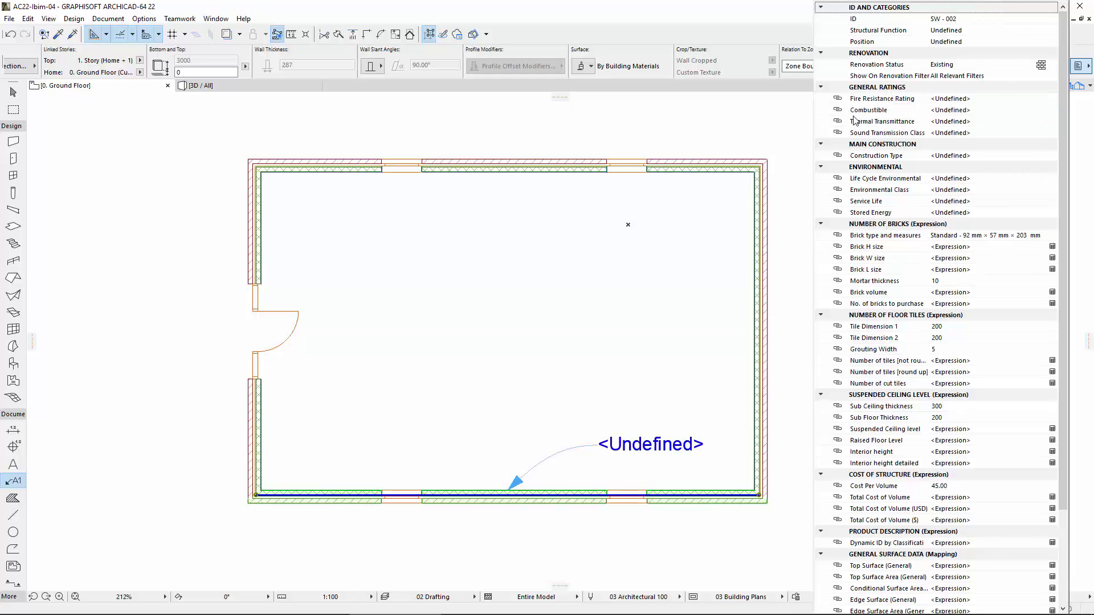
{"action": "key", "text": "Escape"}
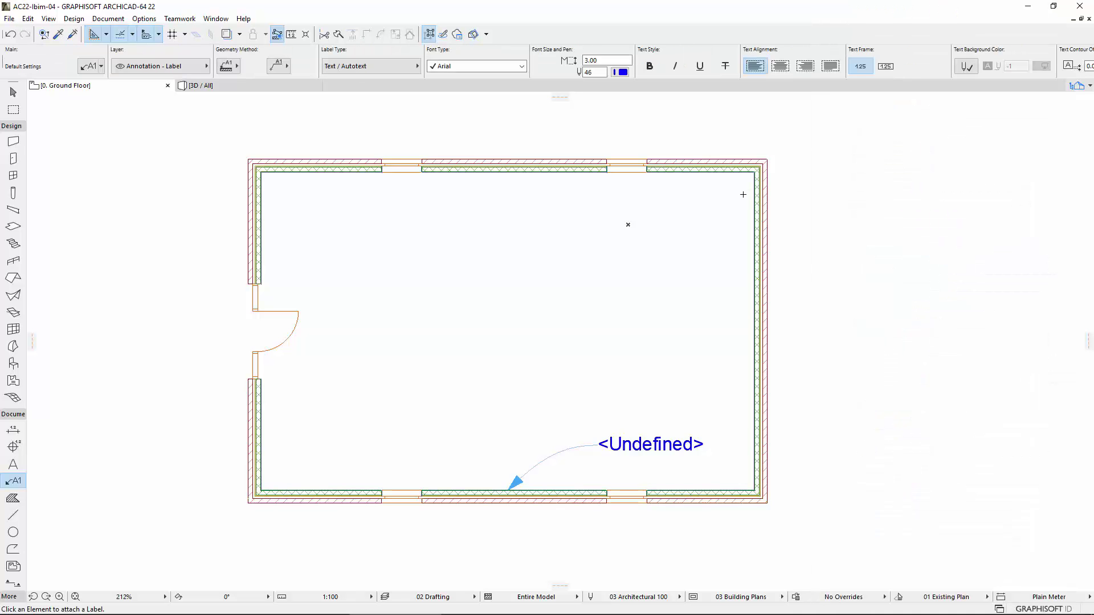
Create a new Elements schedule scheme named Wall Properties.
{"action": "left_click", "coordinate": [117, 19]}
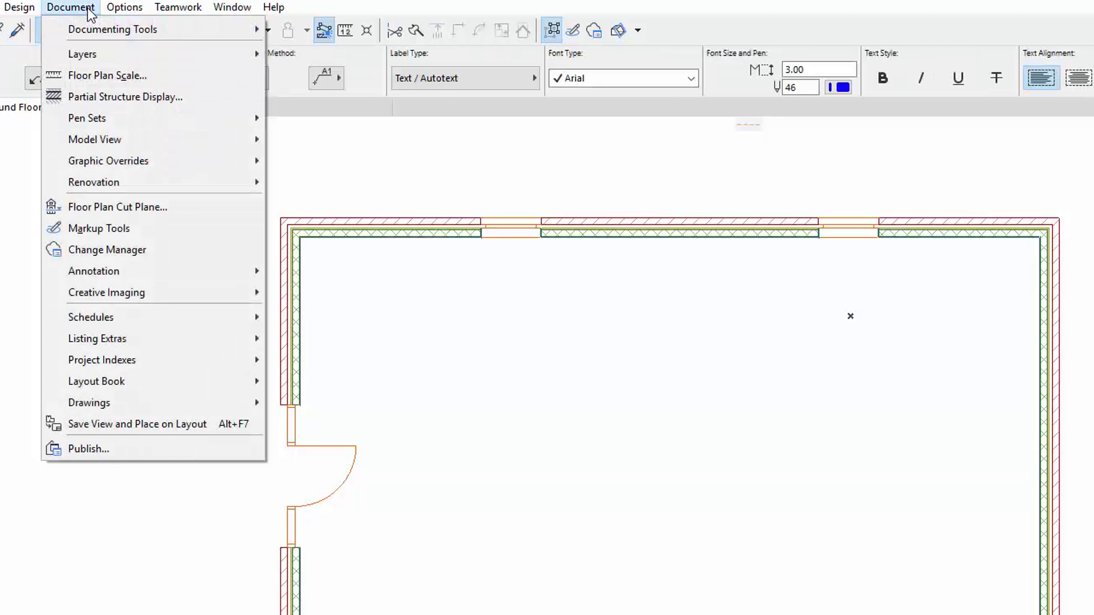
{"action": "mouse_move", "coordinate": [155, 317]}
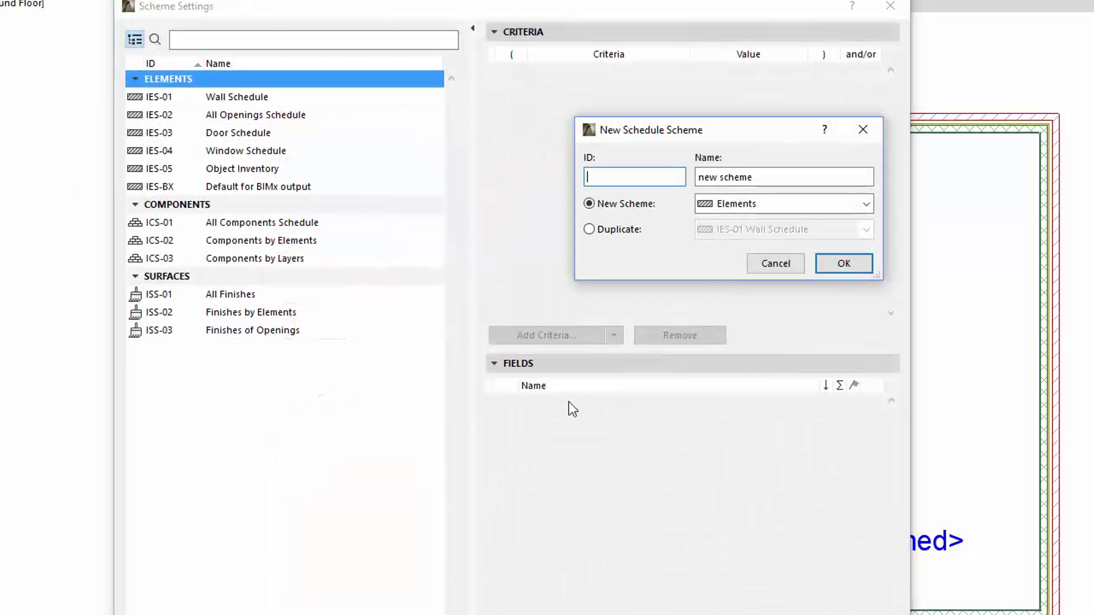
{"action": "left_click_drag", "start_coordinate": [753, 176], "coordinate": [699, 176]}
{"action": "type", "text": "Wall Properties"}
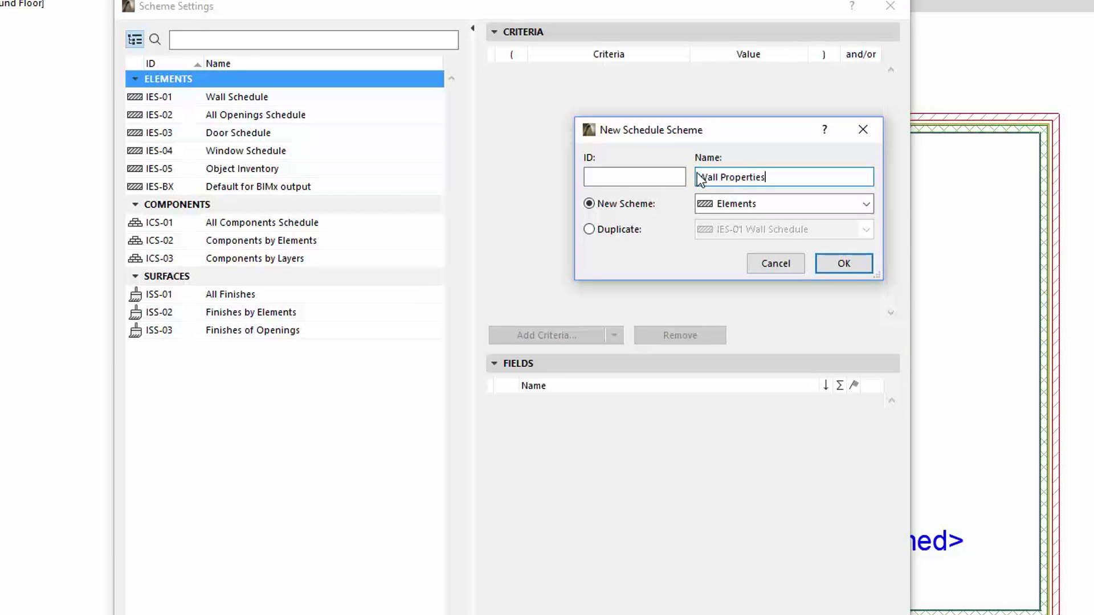
{"action": "left_click", "coordinate": [844, 263]}
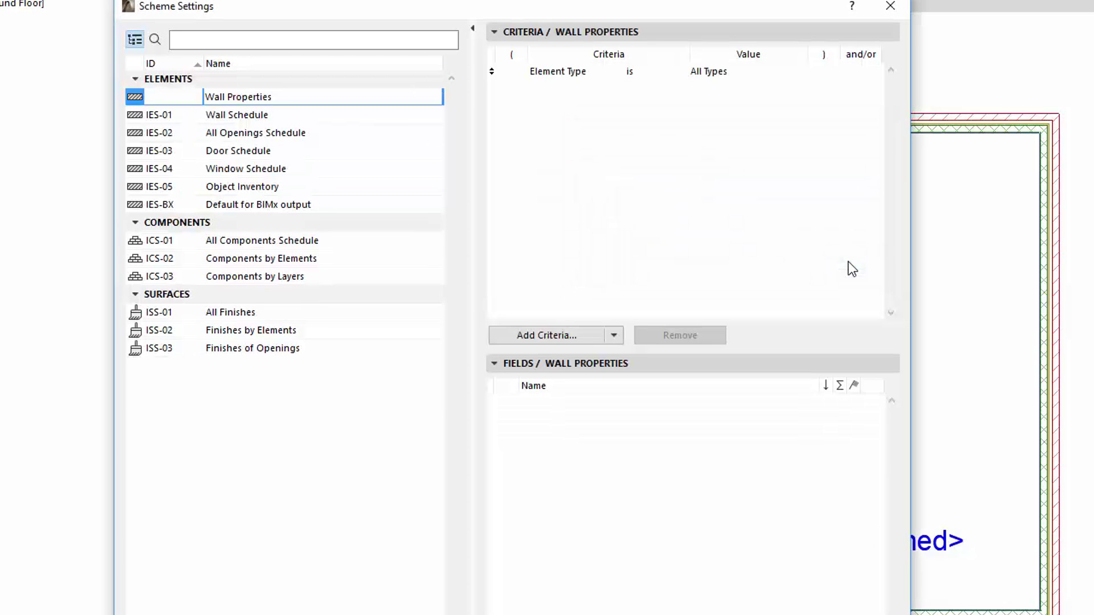
Add a Fire Resistance Rating criterion to the Wall Properties scheme, examine its condition options, and remove the criterion.
{"action": "left_click", "coordinate": [577, 335]}
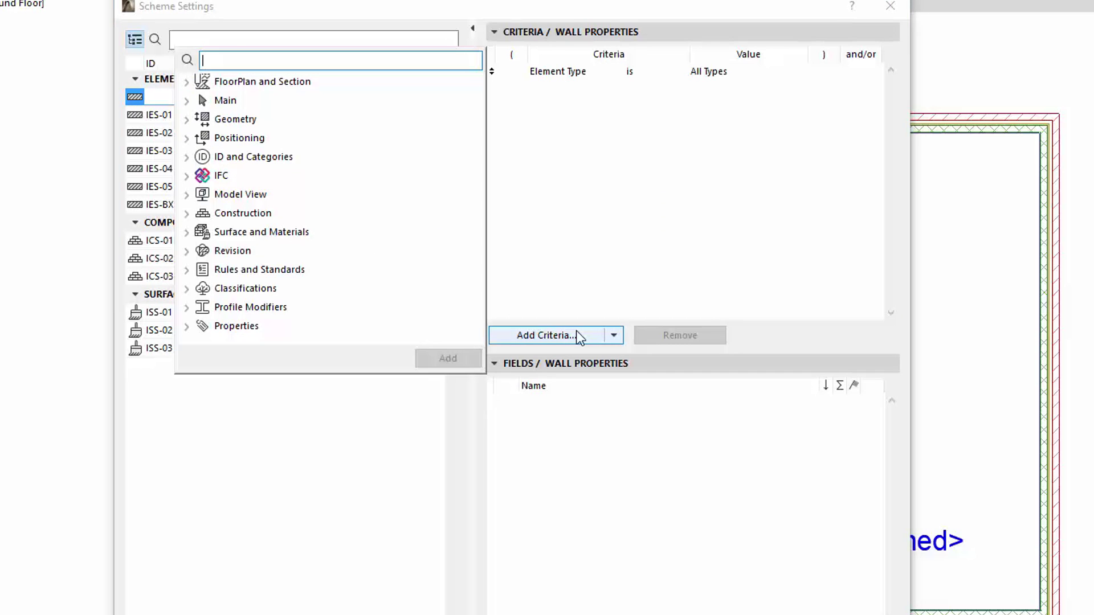
{"action": "left_click", "coordinate": [188, 327]}
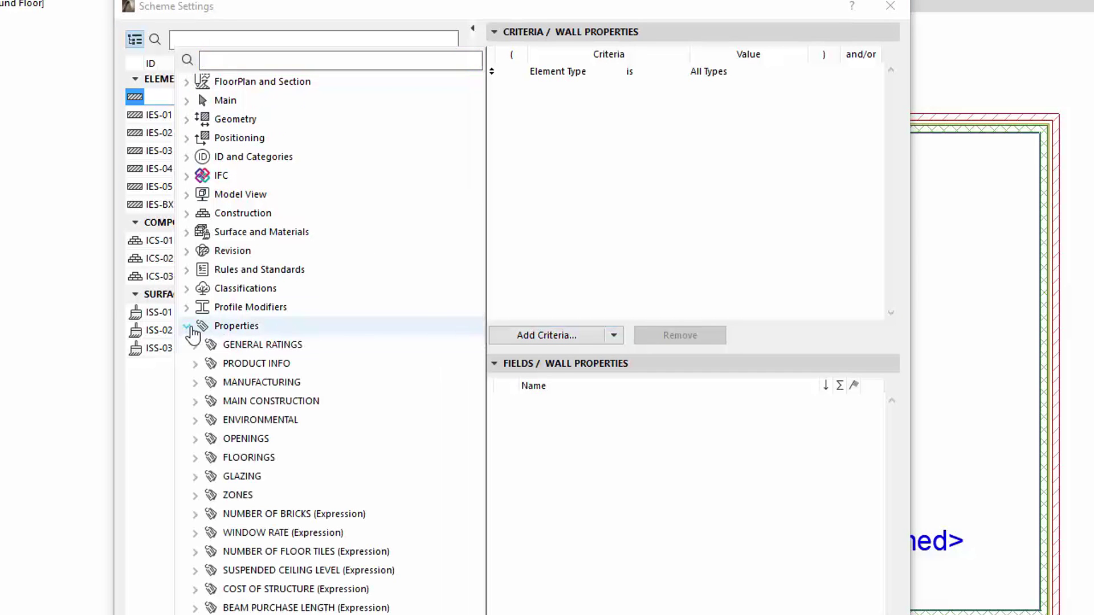
{"action": "left_click", "coordinate": [196, 344]}
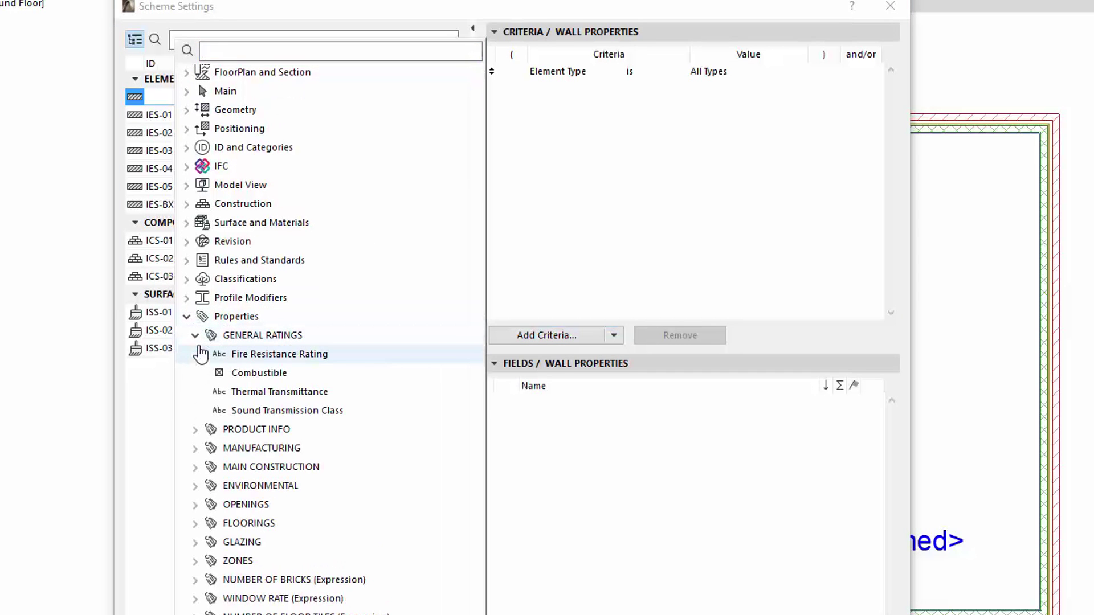
{"action": "double_click", "coordinate": [328, 356]}
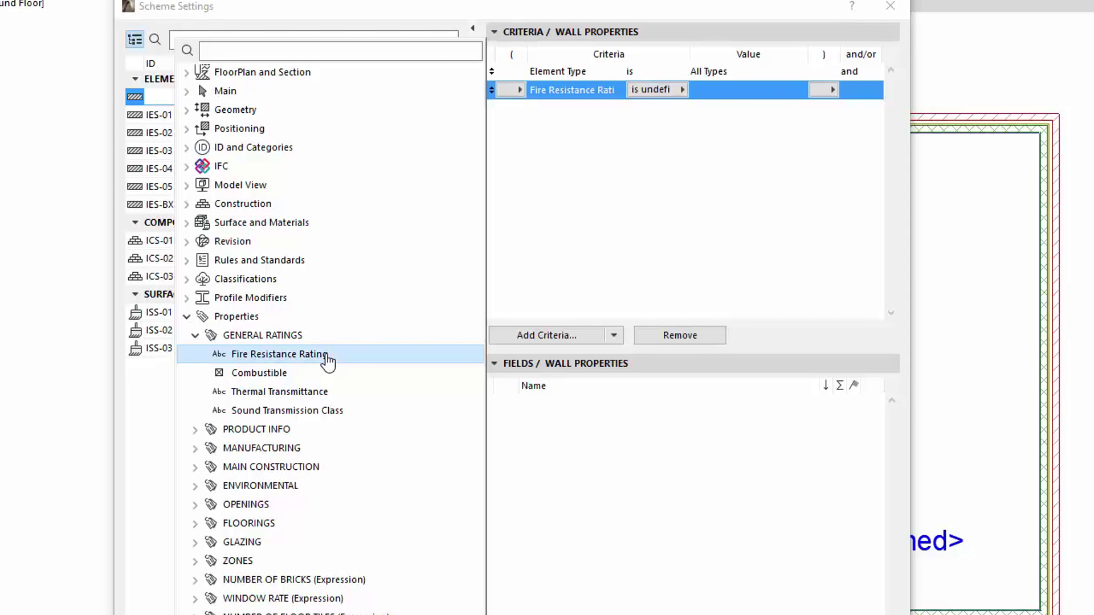
{"action": "left_click", "coordinate": [662, 161]}
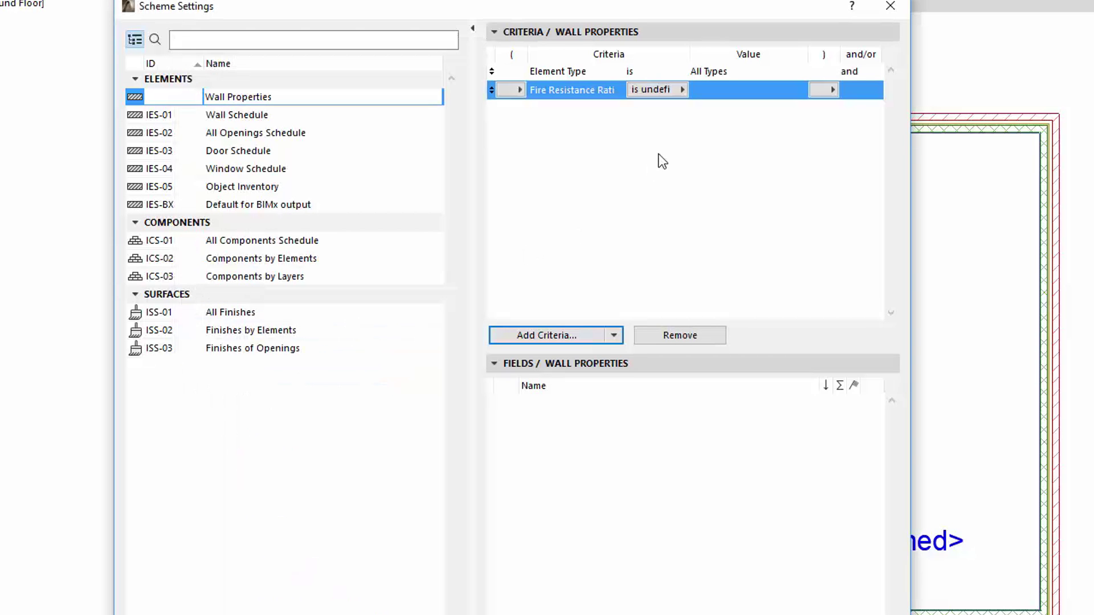
{"action": "left_click", "coordinate": [681, 89]}
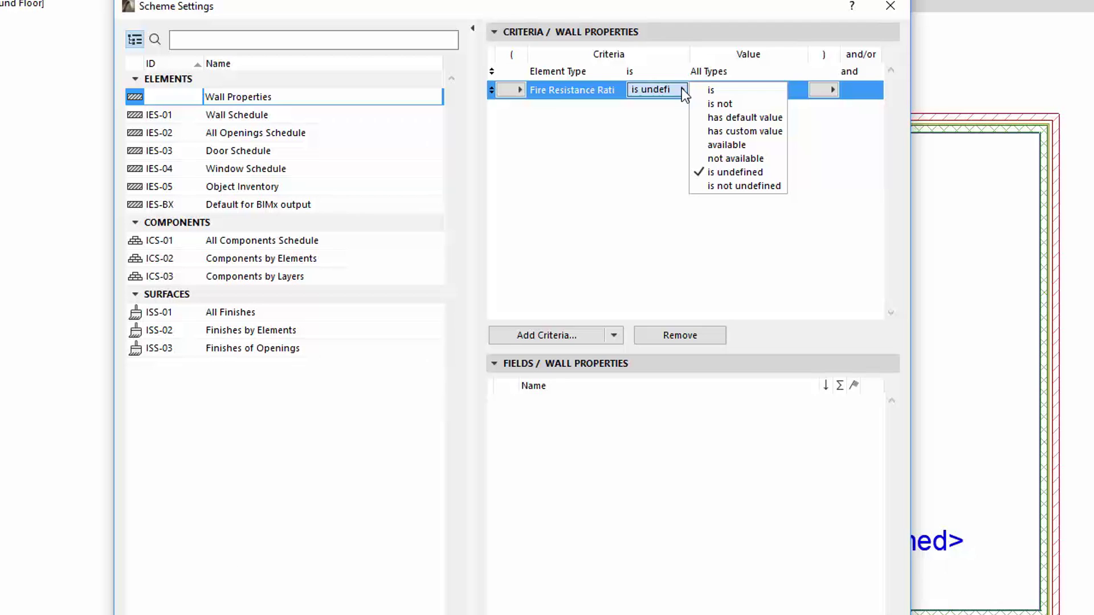
{"action": "left_click", "coordinate": [775, 173]}
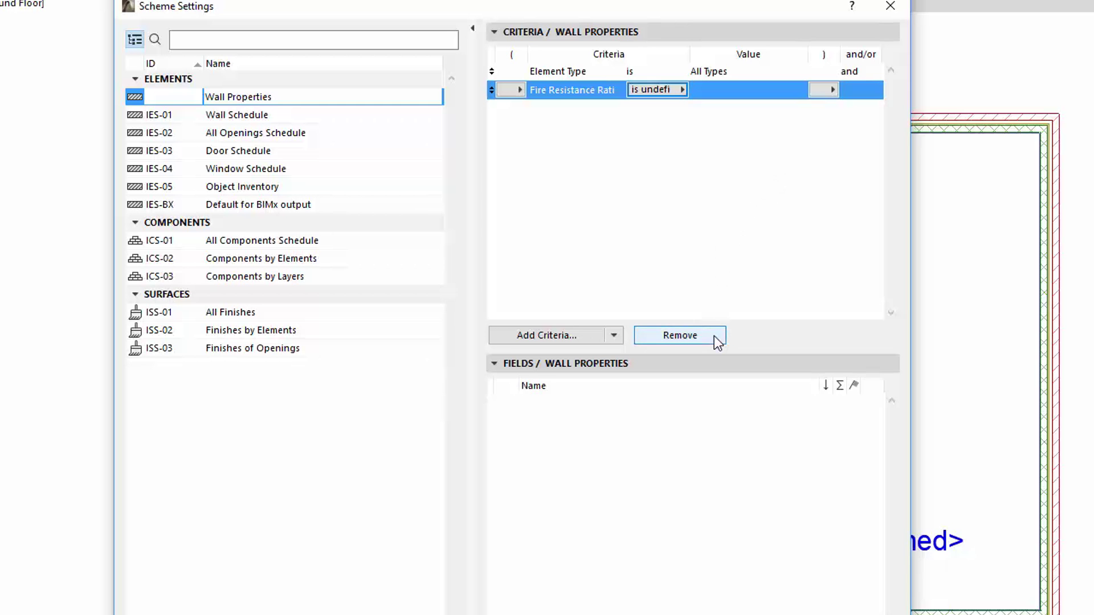
{"action": "left_click", "coordinate": [679, 336]}
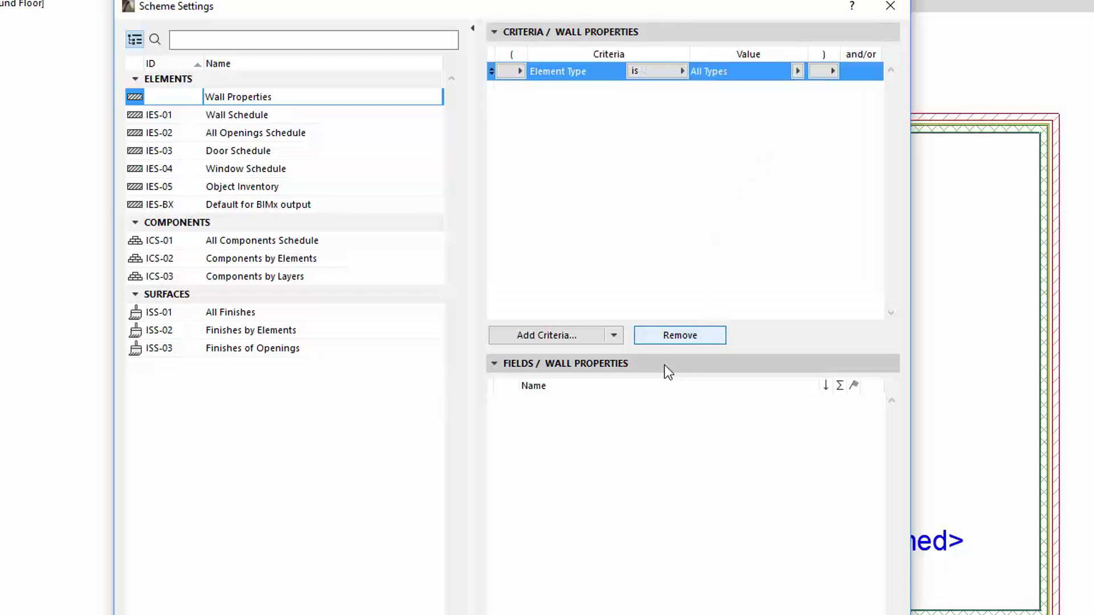
Add the Fire Resistance Rating and Stored Energy properties as fields of the Wall Properties scheme and accept the scheme settings.
{"action": "left_click", "coordinate": [521, 607]}
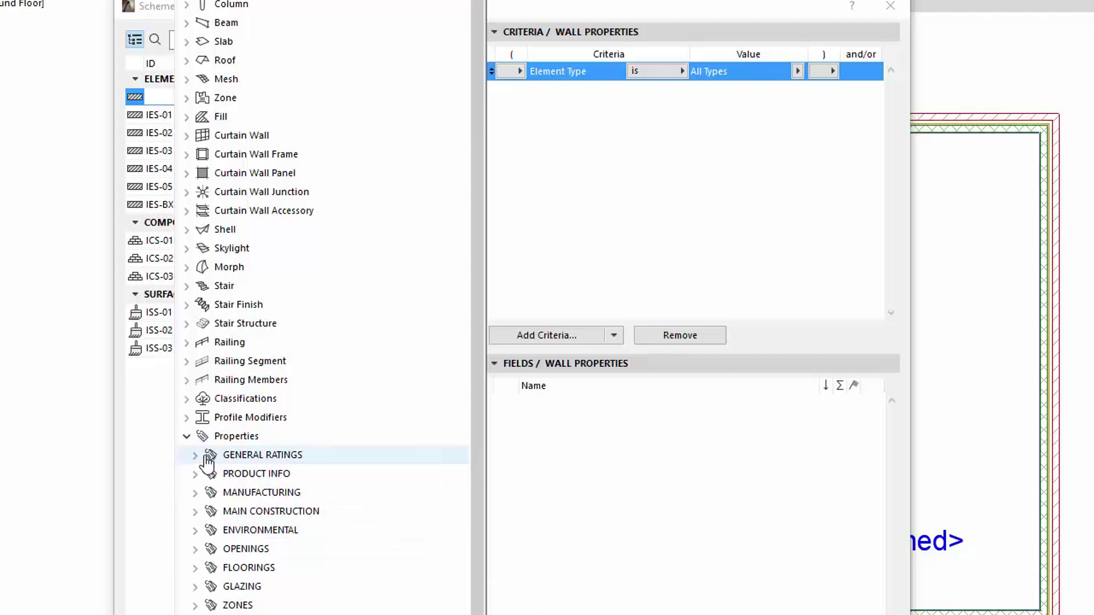
{"action": "left_click", "coordinate": [195, 455]}
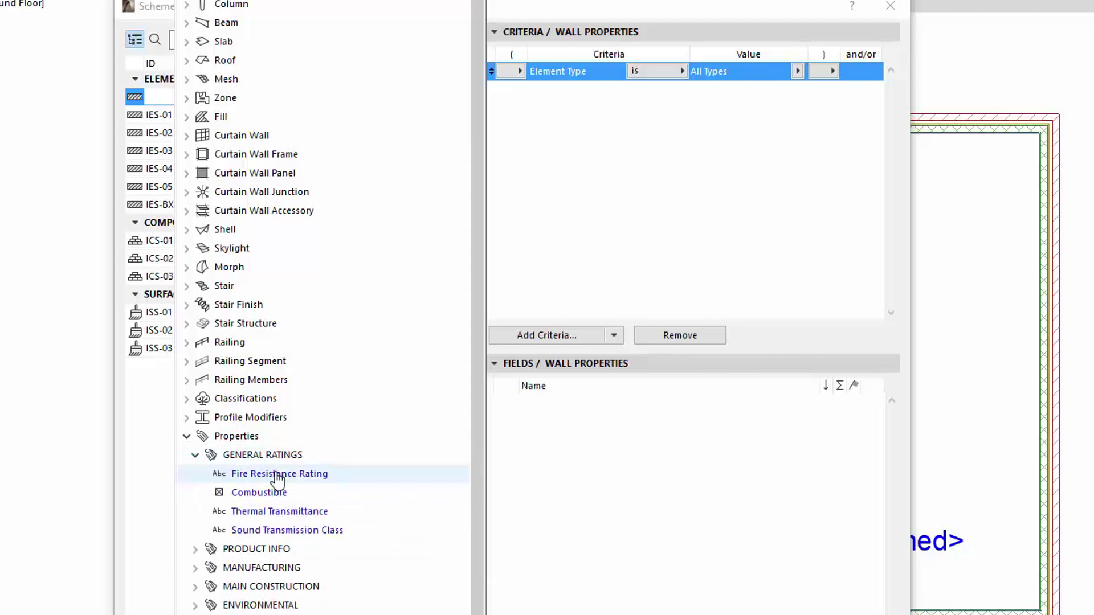
{"action": "double_click", "coordinate": [277, 475]}
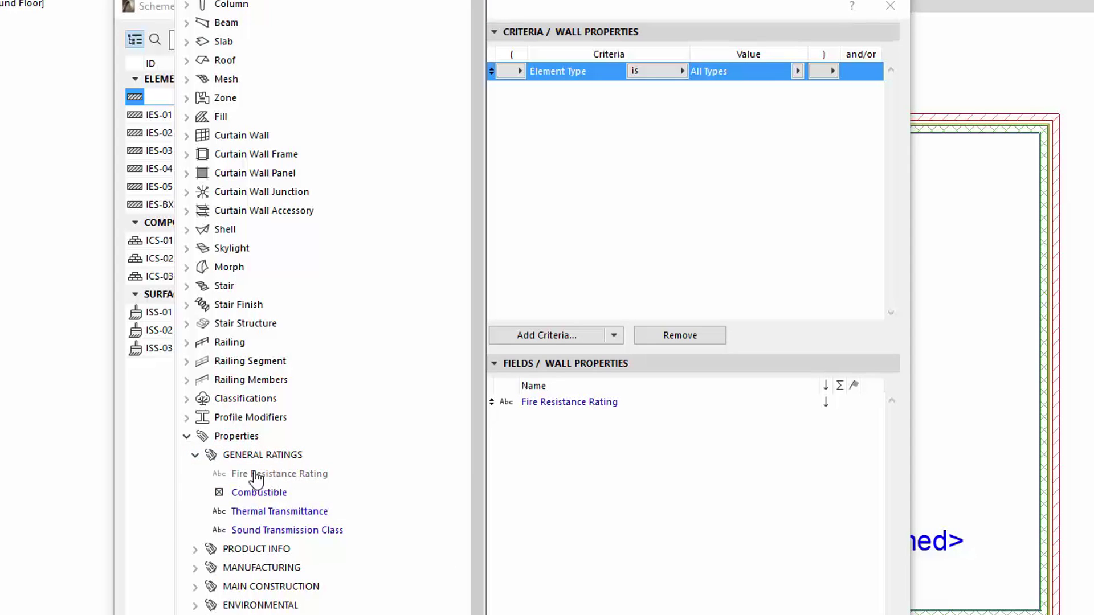
{"action": "left_click", "coordinate": [262, 605]}
{"action": "left_click", "coordinate": [294, 609]}
{"action": "double_click", "coordinate": [293, 607]}
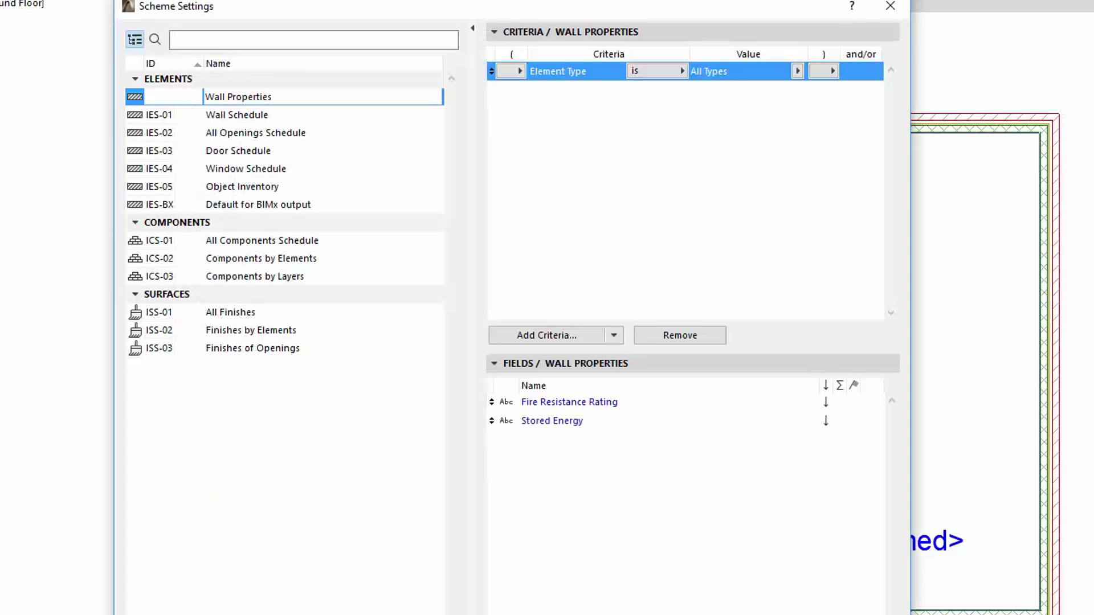
{"action": "left_click", "coordinate": [868, 614]}
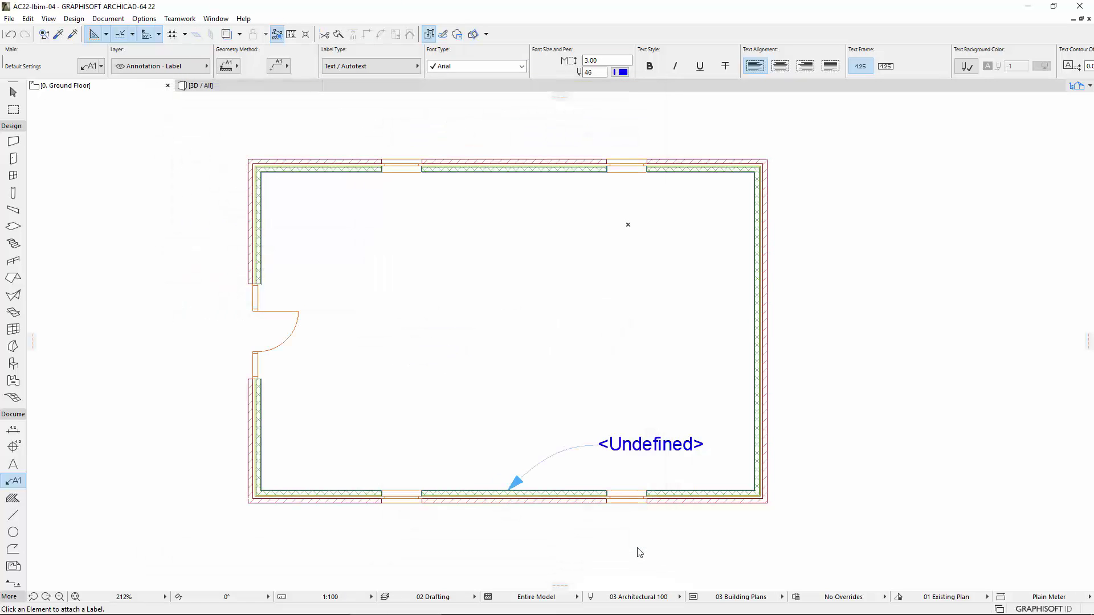
Open the Wall Properties schedule and merge its uniform items.
{"action": "left_click", "coordinate": [1089, 86]}
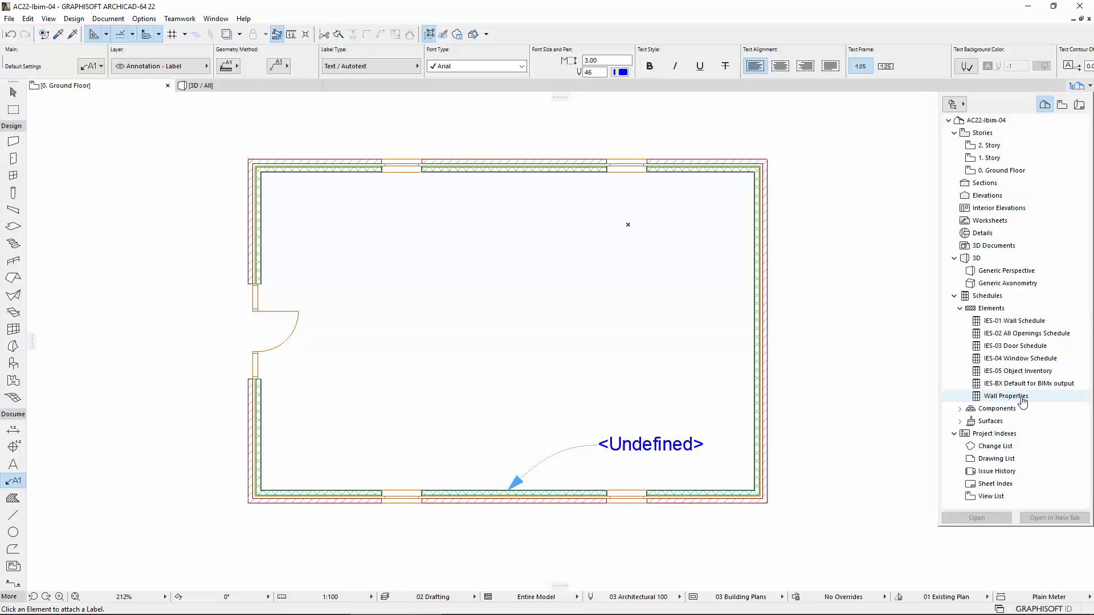
{"action": "double_click", "coordinate": [1005, 396]}
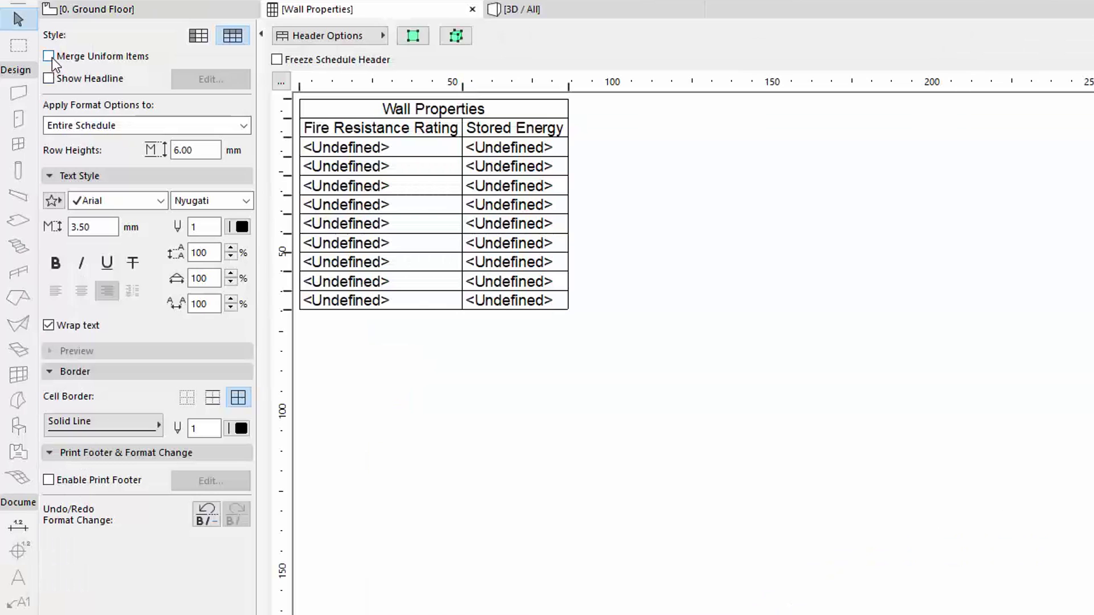
{"action": "left_click", "coordinate": [49, 56]}
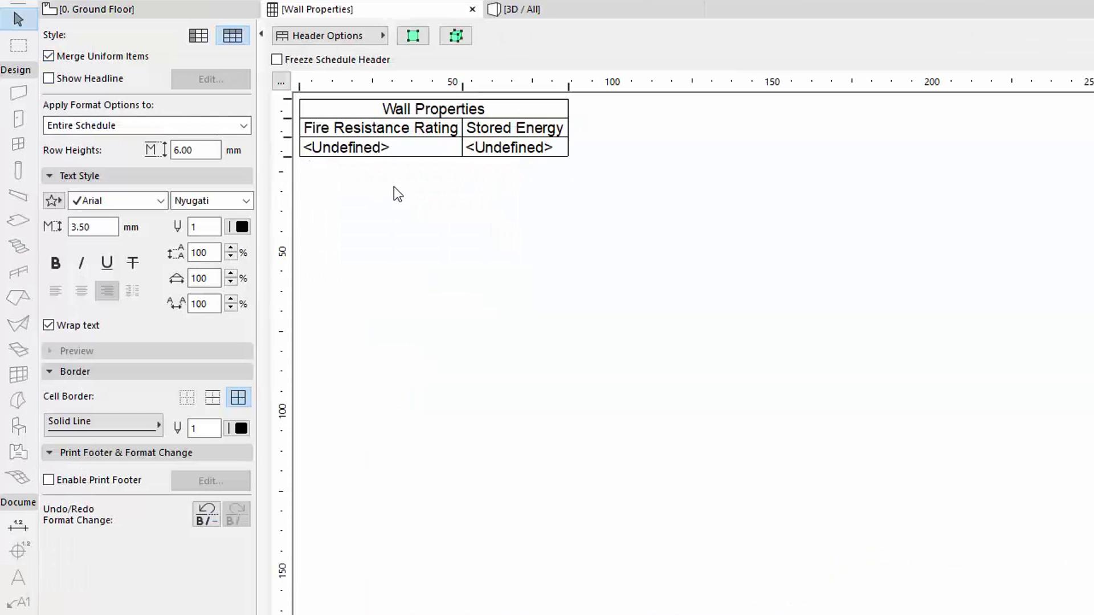
Set Fire Resistance Rating to 45 minutes and Stored Energy to 123 in the merged schedule row and check the label on the Ground Floor plan.
{"action": "left_click", "coordinate": [414, 149]}
{"action": "left_click", "coordinate": [452, 148]}
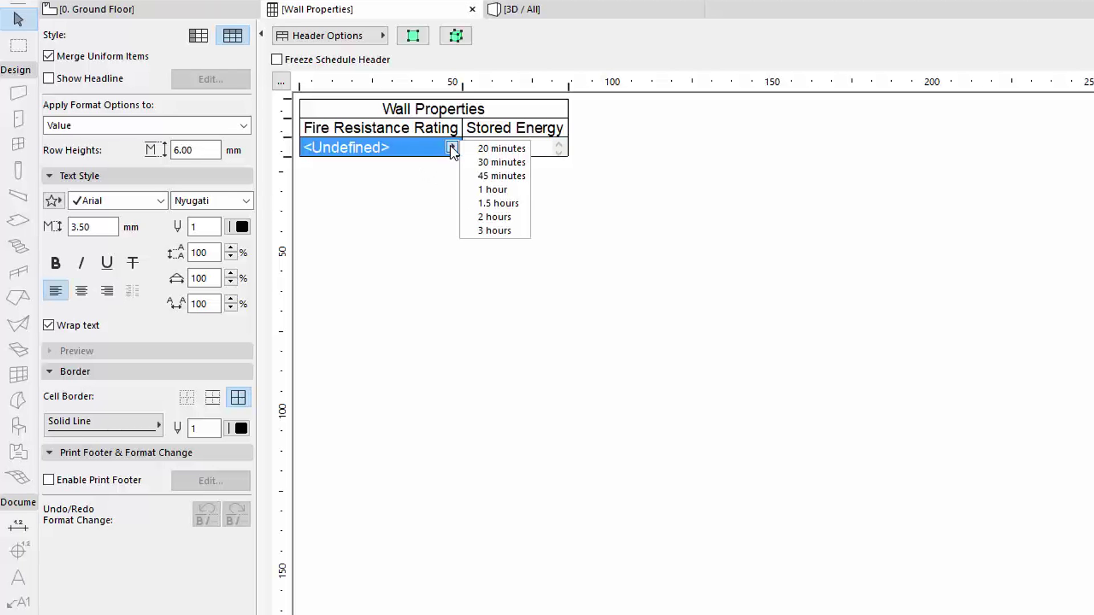
{"action": "left_click", "coordinate": [512, 176]}
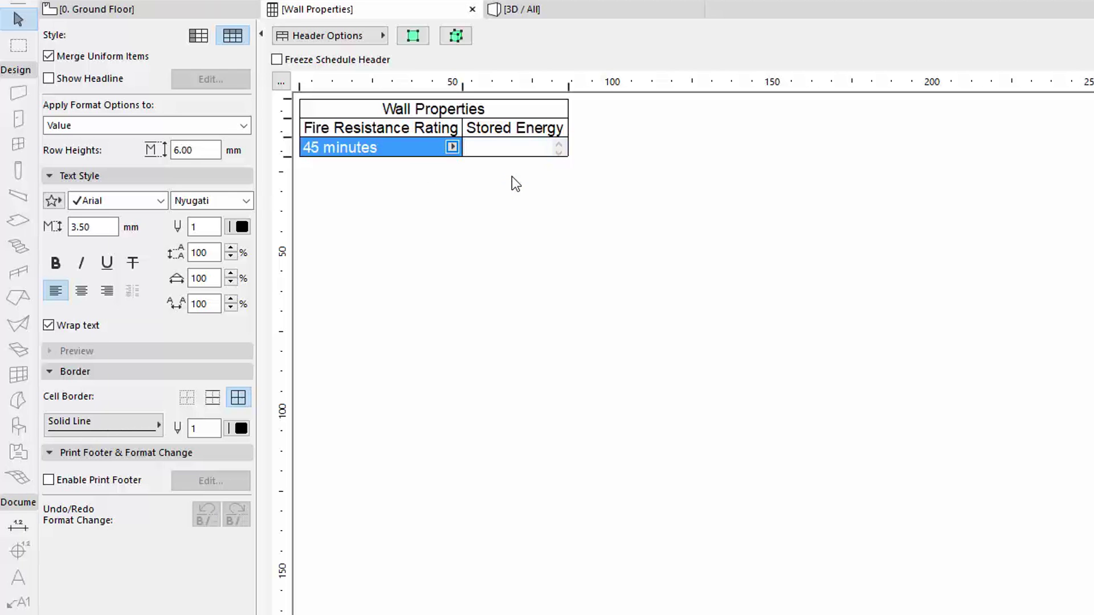
{"action": "left_click", "coordinate": [519, 146]}
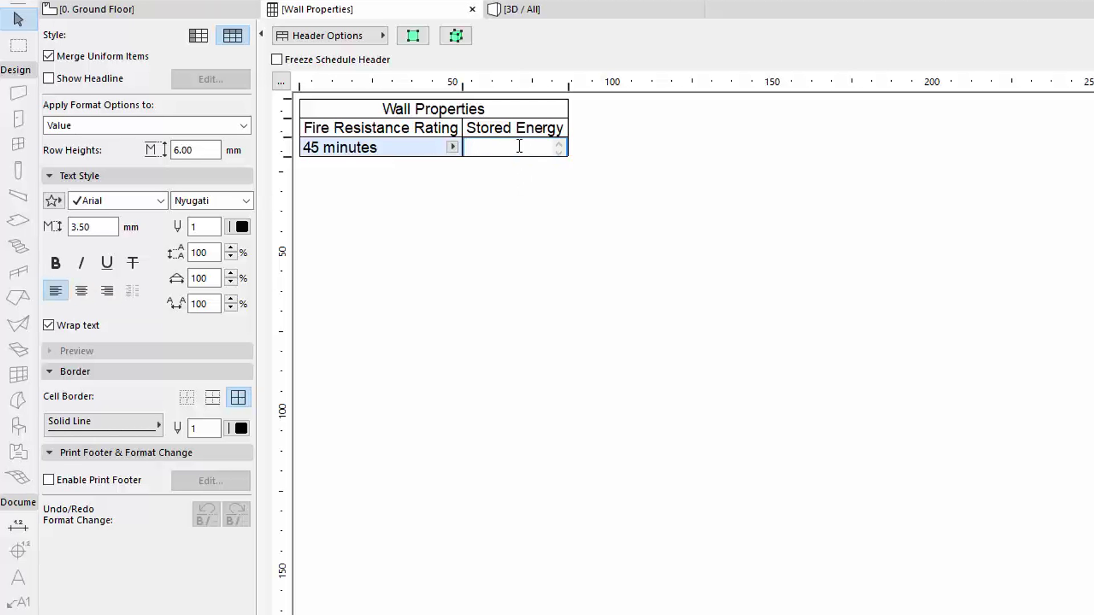
{"action": "type", "text": "123"}
{"action": "left_click", "coordinate": [532, 241]}
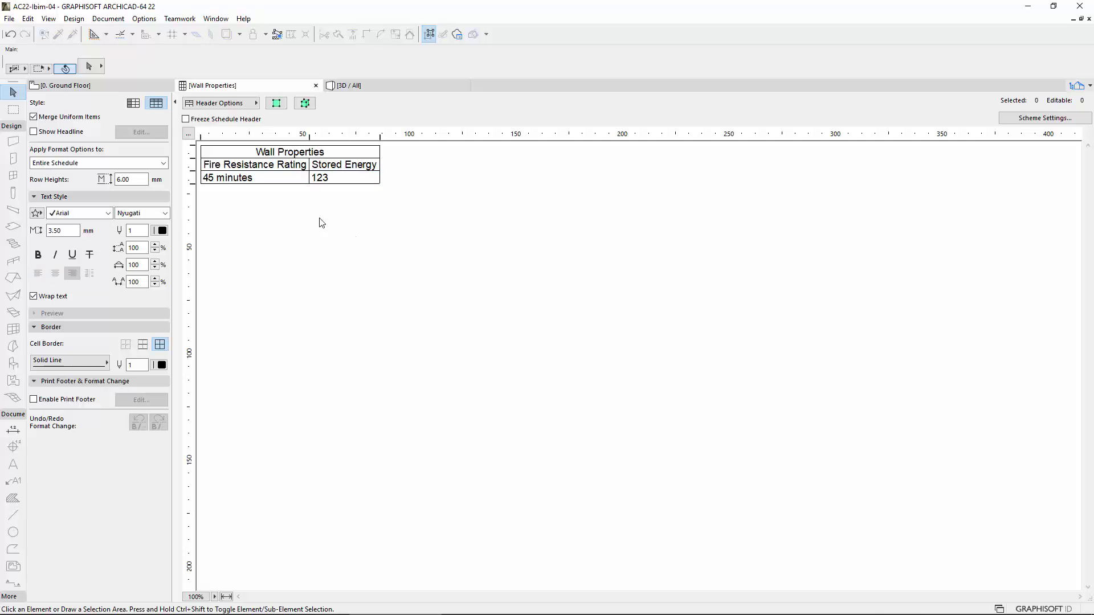
{"action": "left_click", "coordinate": [132, 88]}
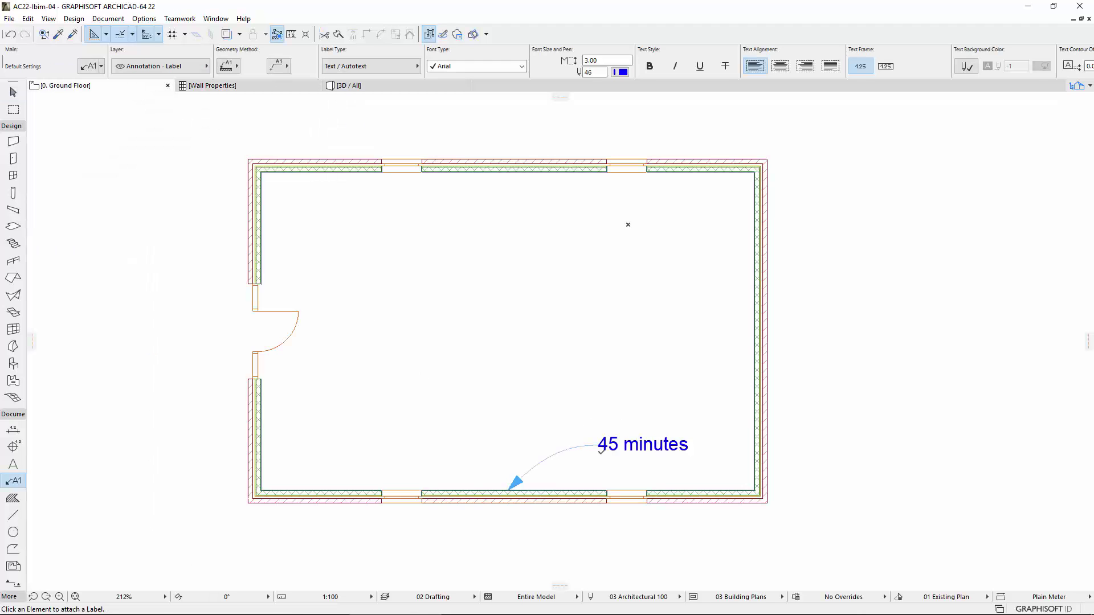
Undo the Stored Energy and Fire Resistance Rating edits made in the schedule and return to the Ground Floor plan.
{"action": "left_click", "coordinate": [10, 35]}
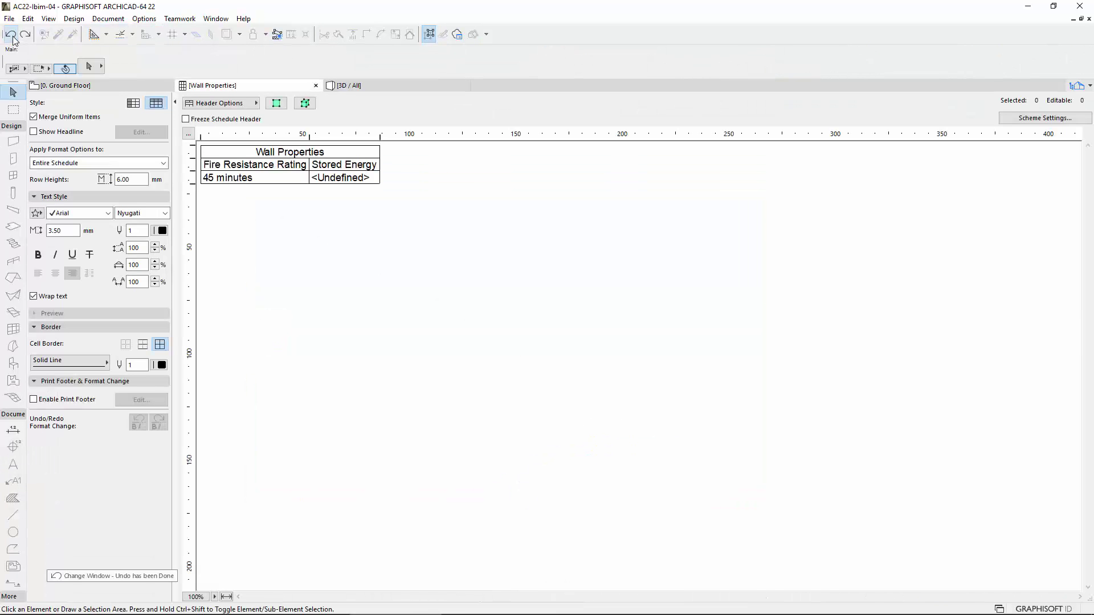
{"action": "left_click", "coordinate": [13, 37]}
{"action": "left_click", "coordinate": [74, 86]}
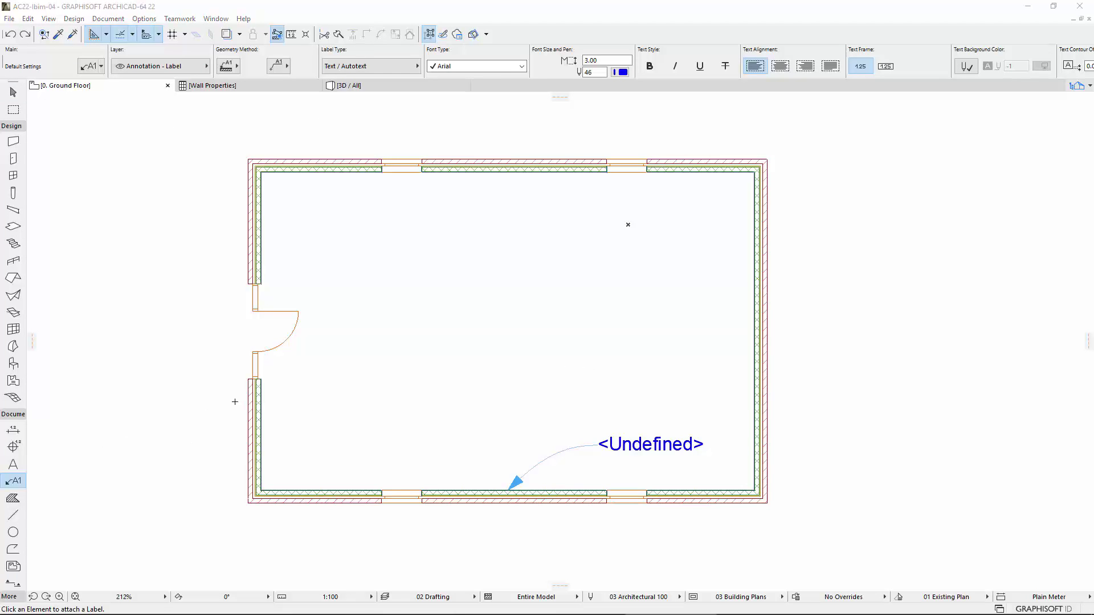
Export property values from the Wall Properties scheme to the Excel workbook Wall Properties Property Values, opening the file after saving.
{"action": "left_click", "coordinate": [9, 19]}
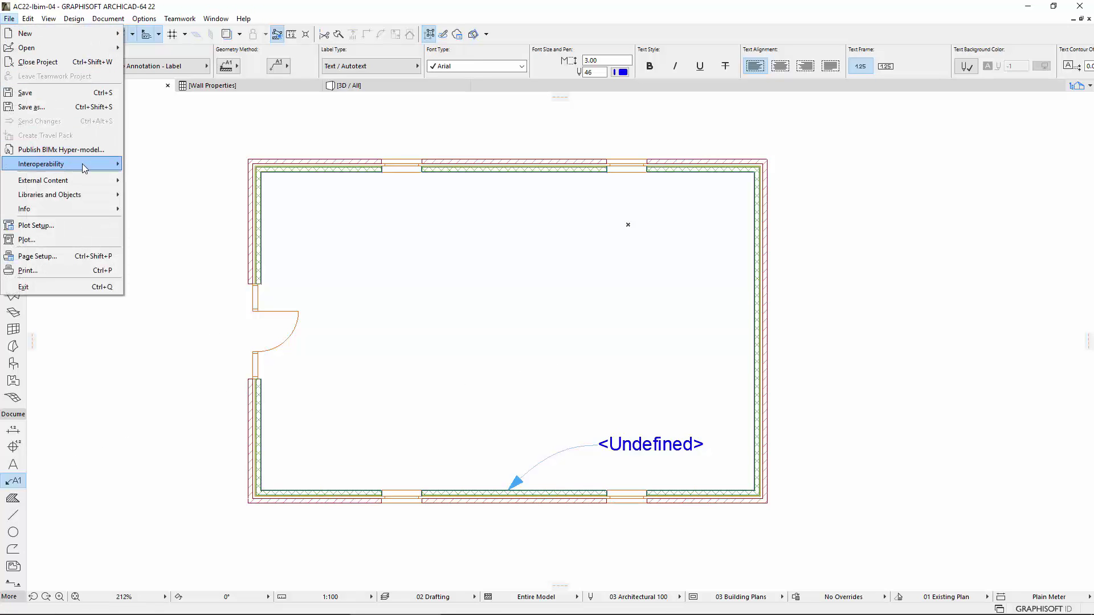
{"action": "mouse_move", "coordinate": [82, 164]}
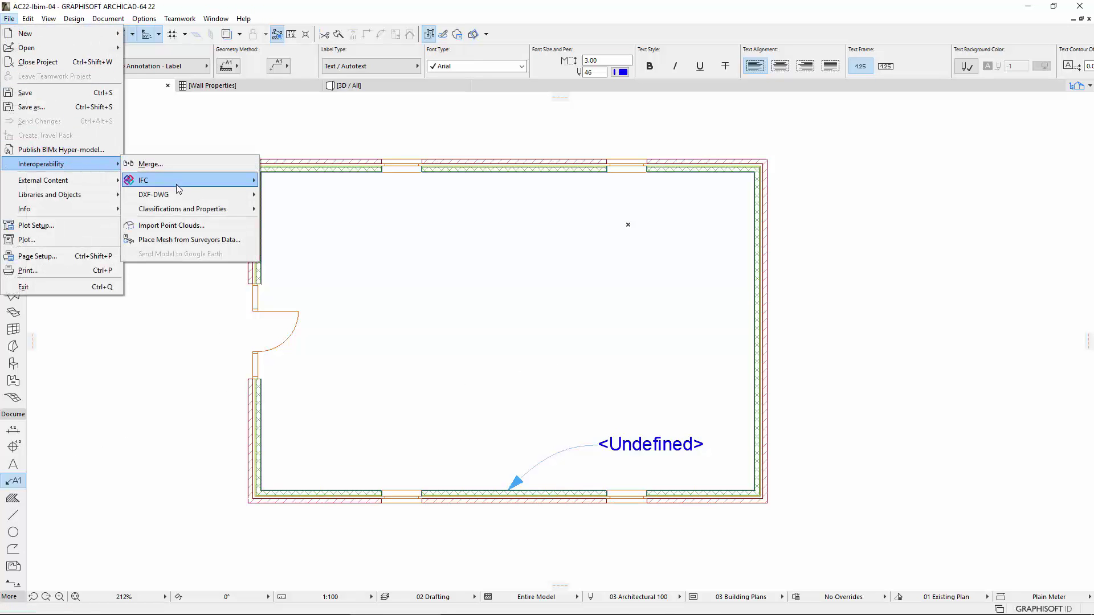
{"action": "mouse_move", "coordinate": [194, 211]}
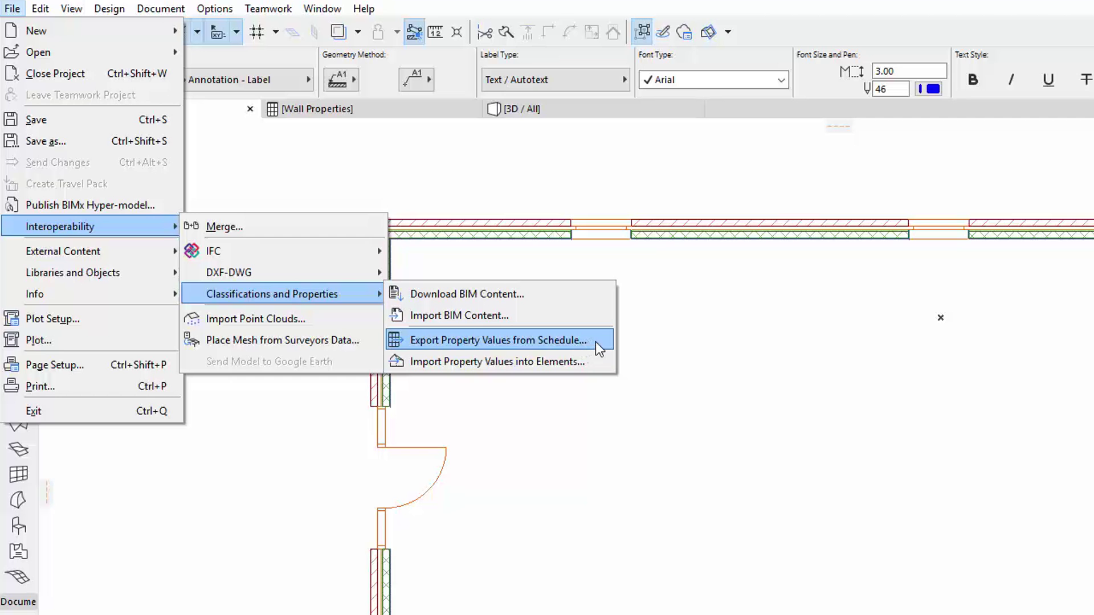
{"action": "left_click", "coordinate": [596, 342]}
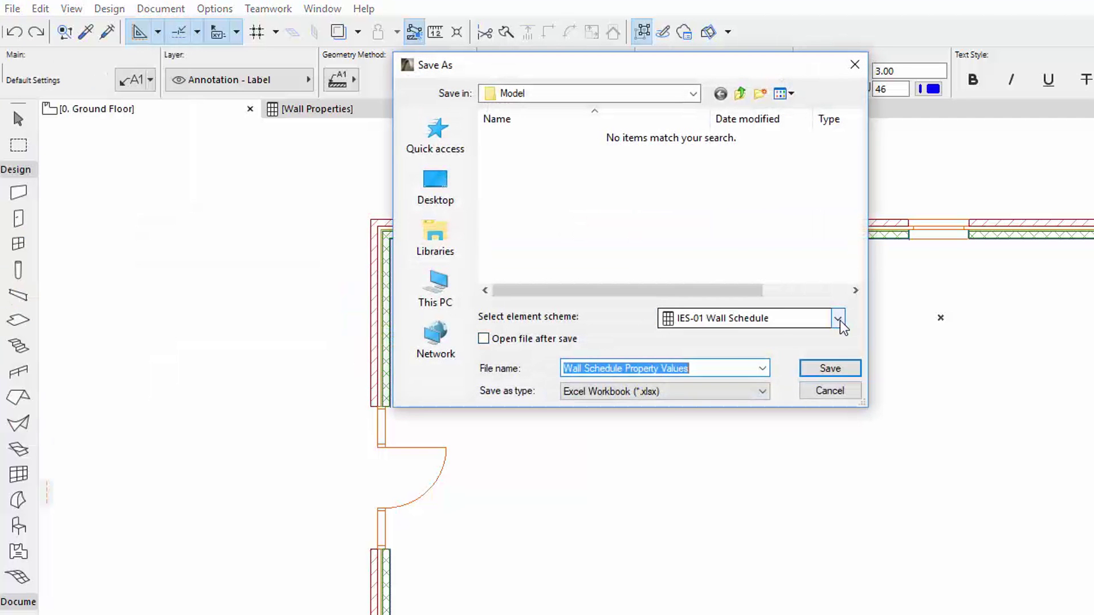
{"action": "left_click", "coordinate": [840, 320]}
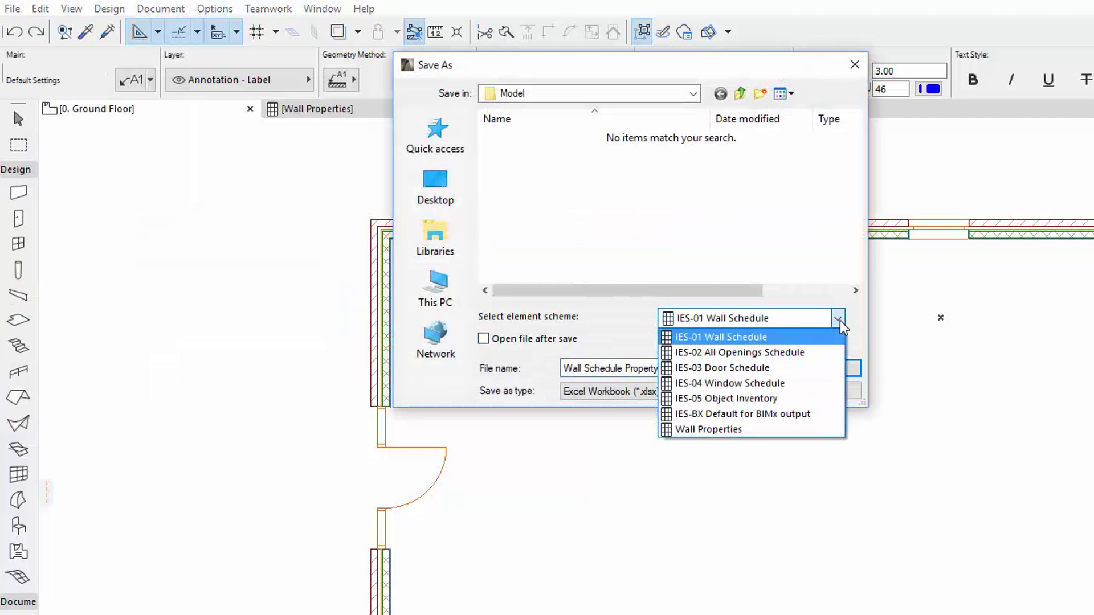
{"action": "left_click", "coordinate": [817, 428]}
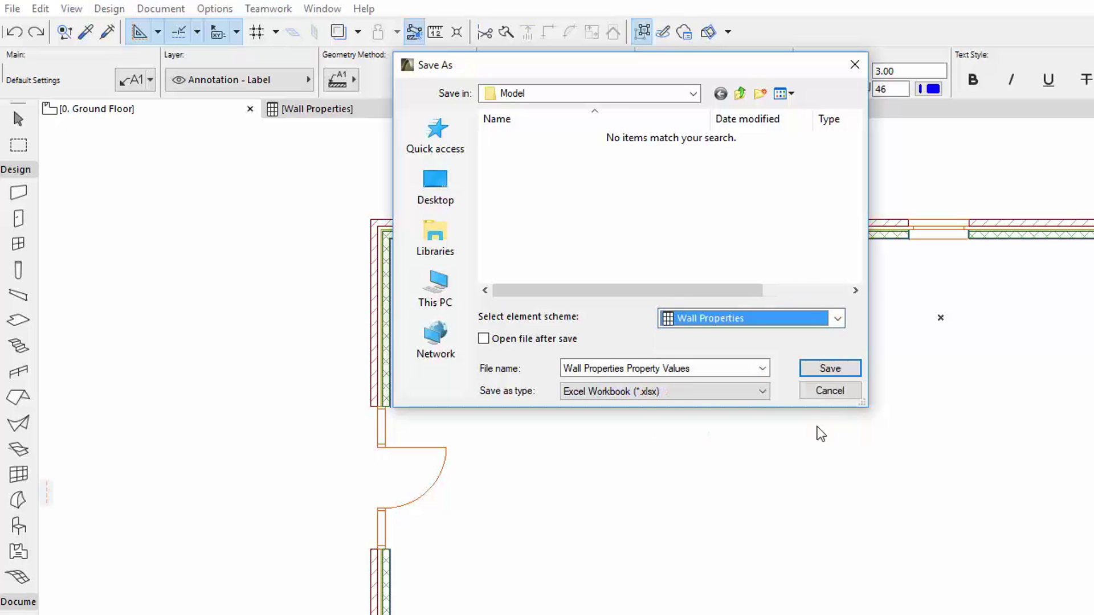
{"action": "left_click", "coordinate": [484, 340]}
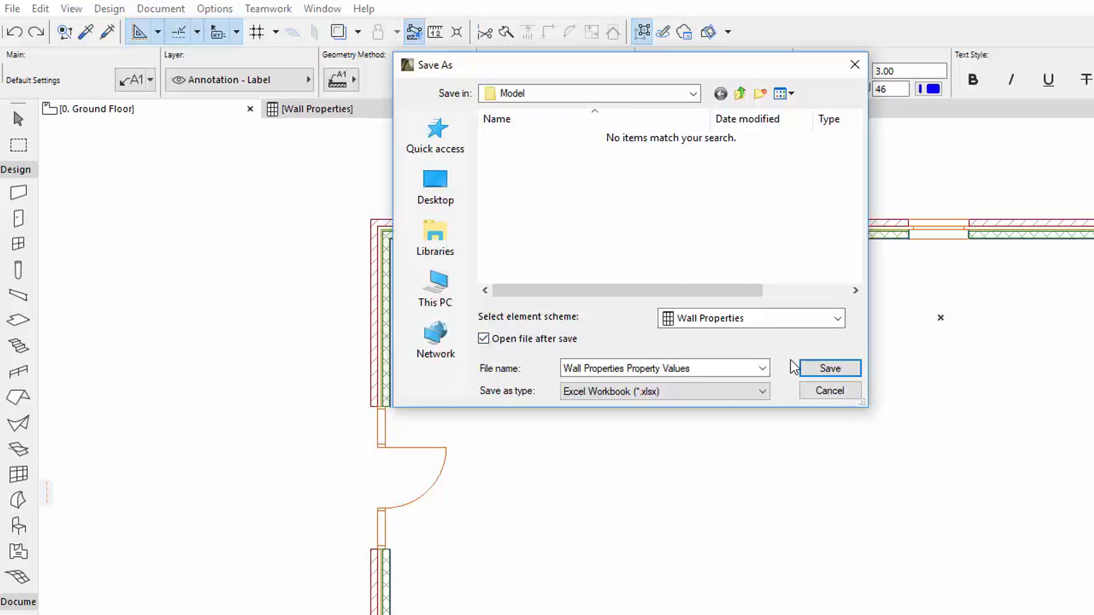
{"action": "left_click", "coordinate": [851, 369]}
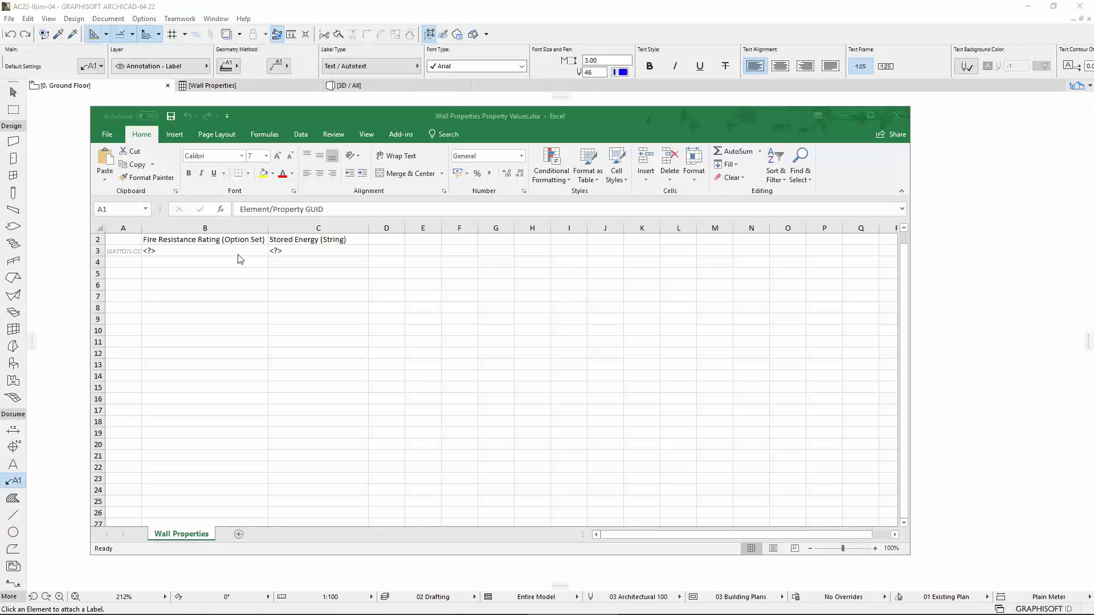
Inspect the exported Fire Resistance Rating and Stored Energy values in cells B3 and C3 of the Excel workbook.
{"action": "left_click", "coordinate": [237, 251]}
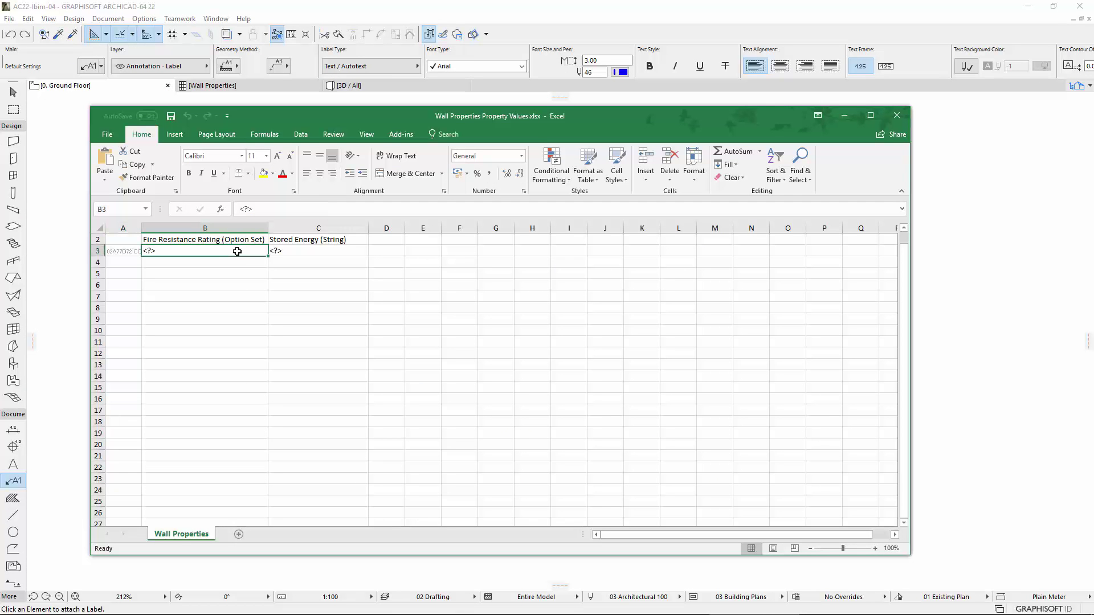
{"action": "double_click", "coordinate": [164, 251]}
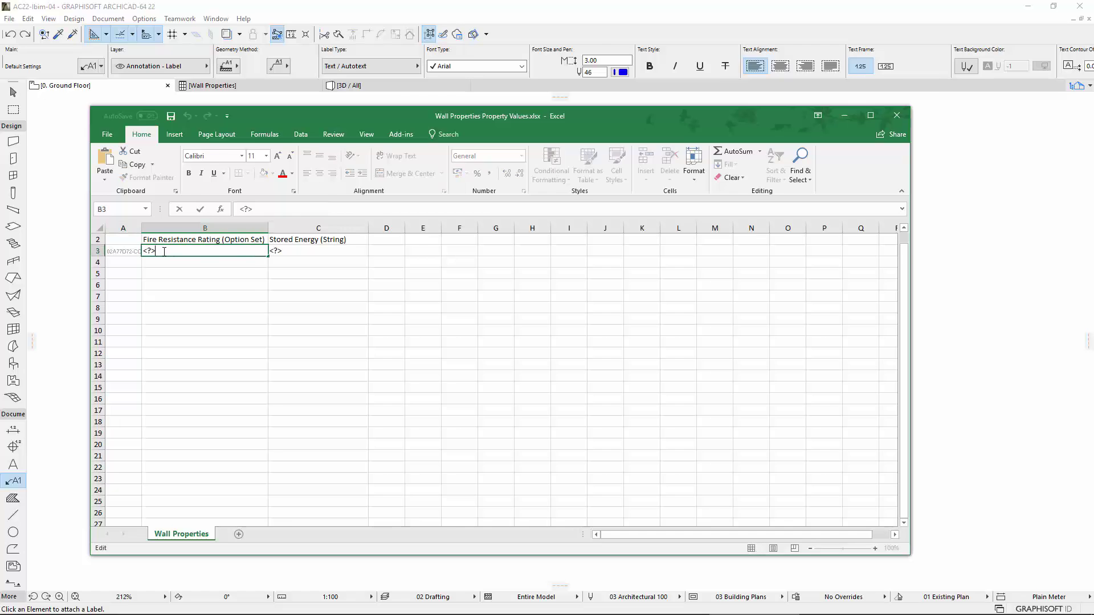
{"action": "left_click_drag", "start_coordinate": [143, 251], "coordinate": [166, 253]}
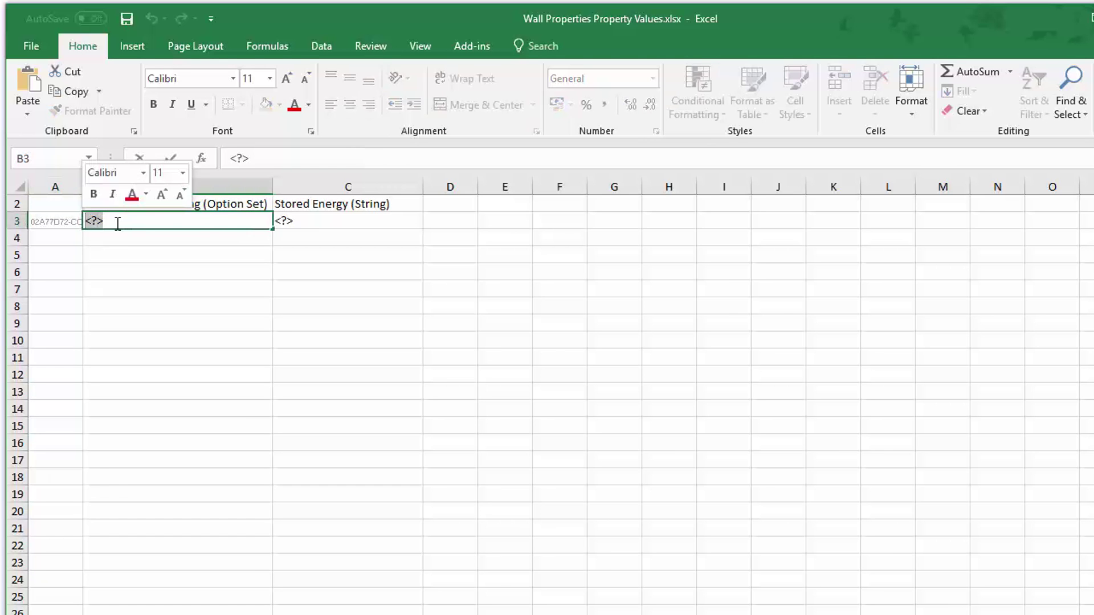
{"action": "left_click", "coordinate": [299, 222]}
{"action": "double_click", "coordinate": [298, 221]}
{"action": "left_click_drag", "start_coordinate": [282, 221], "coordinate": [274, 221]}
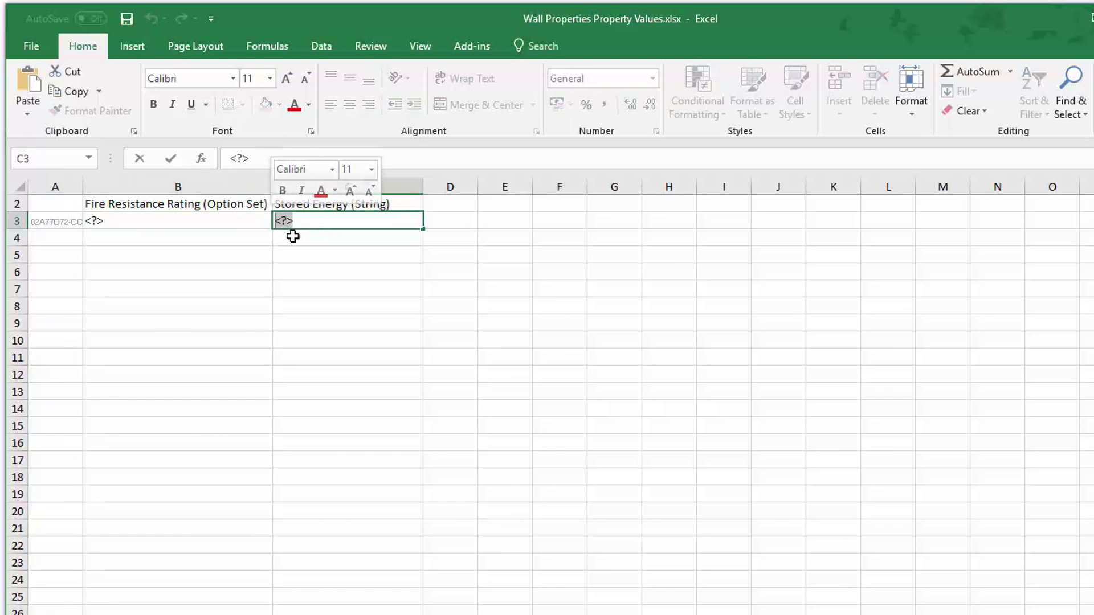
{"action": "left_click", "coordinate": [294, 239]}
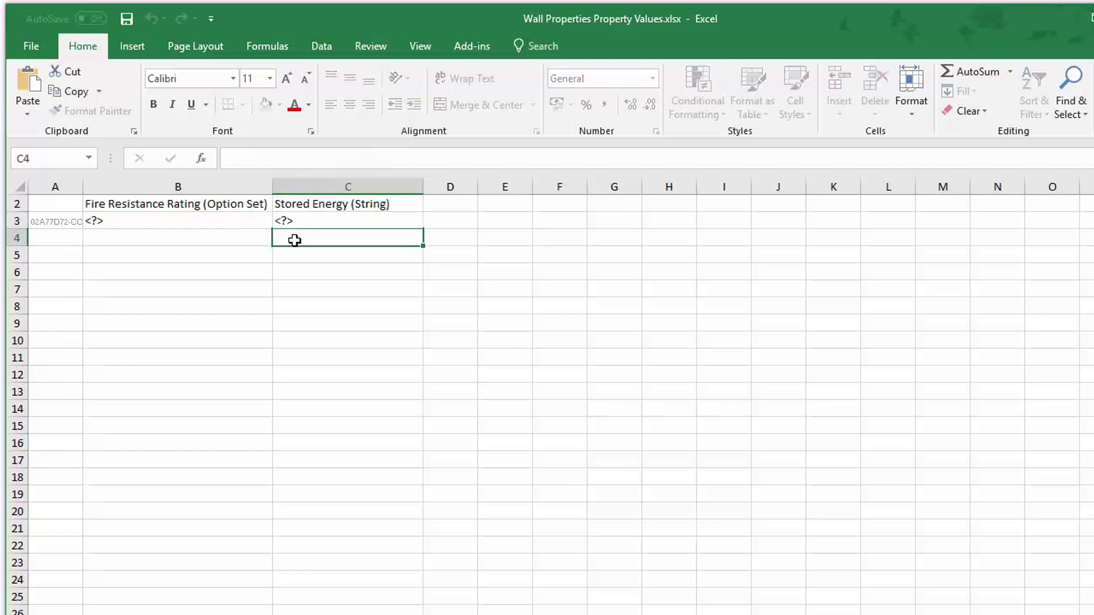
Set Fire Resistance Rating in B3 to 2 hours and Stored Energy in C3 to 150, and save the workbook.
{"action": "double_click", "coordinate": [150, 221]}
{"action": "left_click_drag", "start_coordinate": [108, 221], "coordinate": [83, 221]}
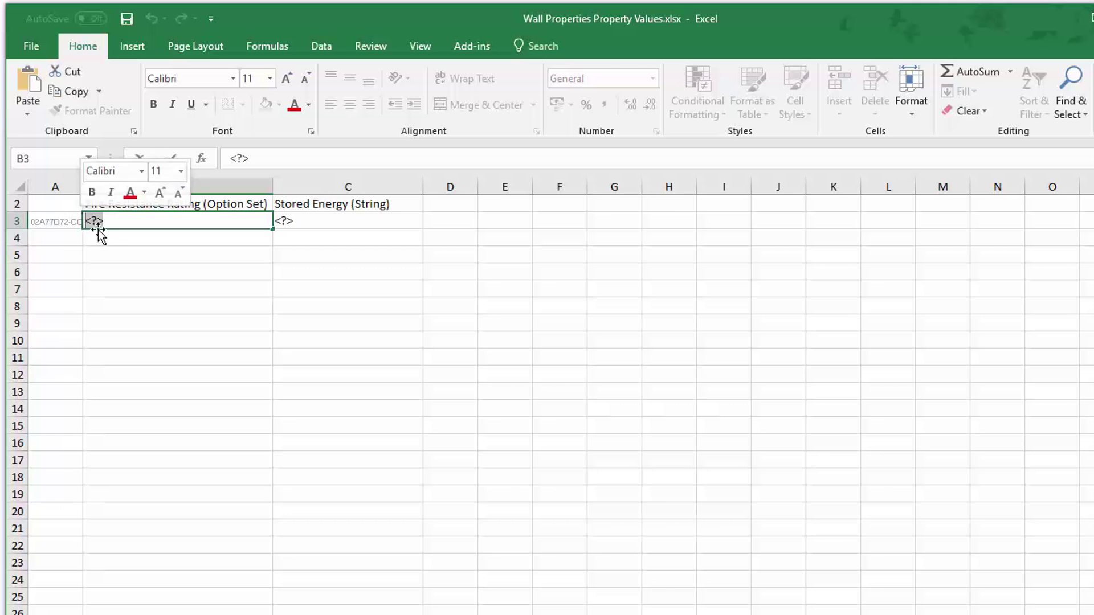
{"action": "type", "text": "2 hours"}
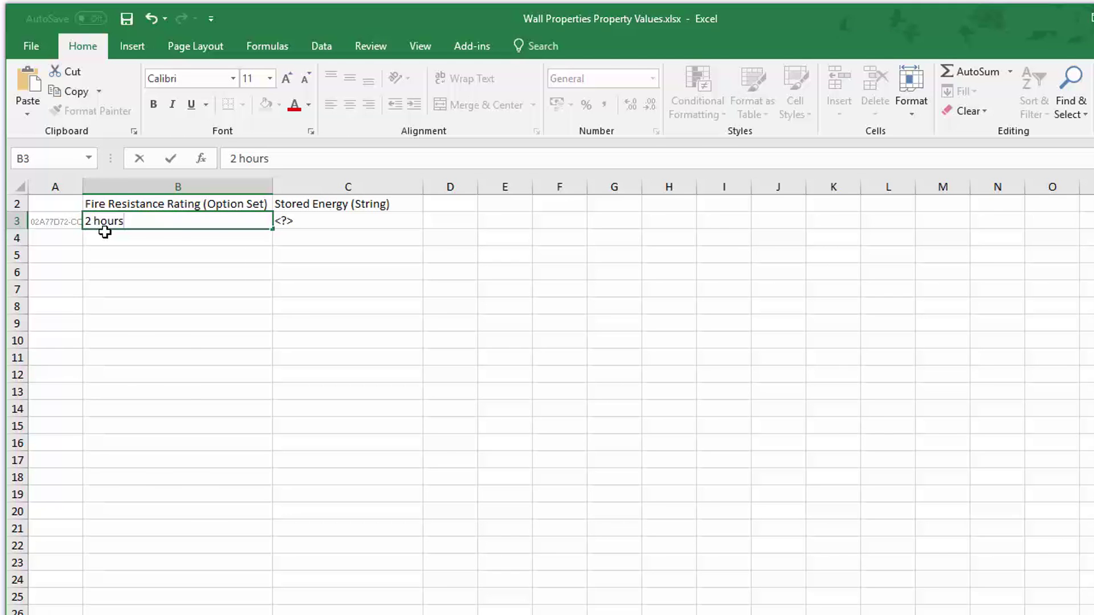
{"action": "left_click", "coordinate": [297, 218]}
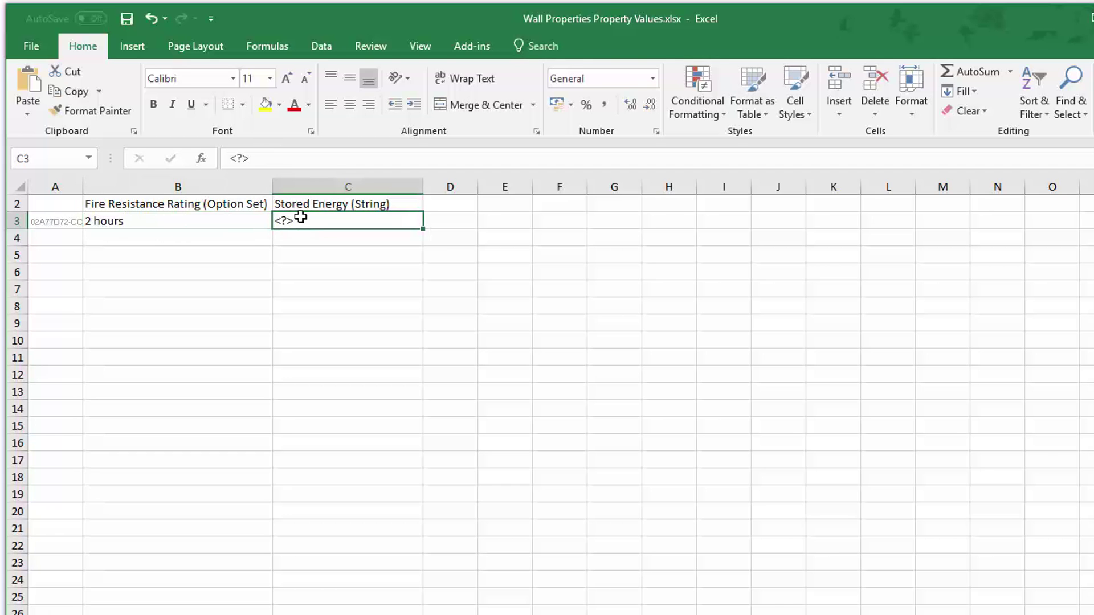
{"action": "double_click", "coordinate": [300, 218]}
{"action": "type", "text": "150"}
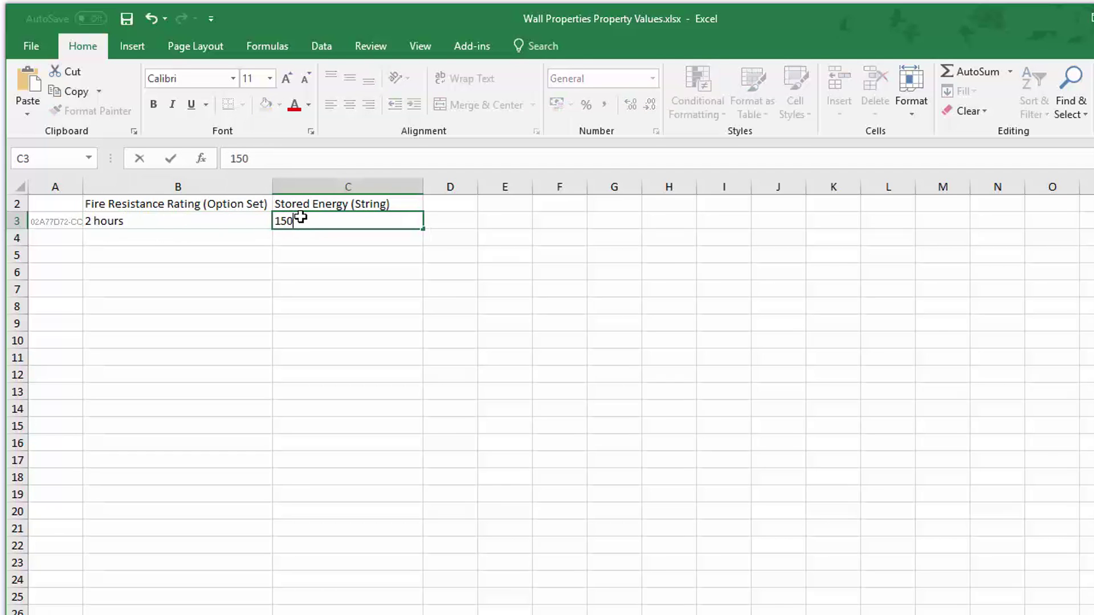
{"action": "left_click", "coordinate": [127, 19]}
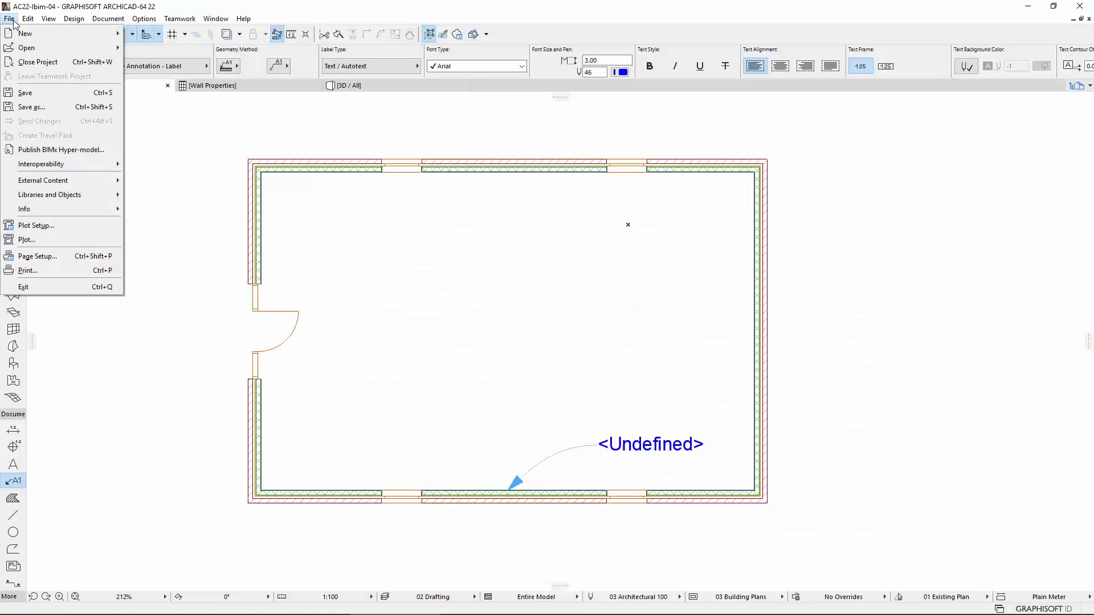
Back in ARCHICAD, load Wall Properties Property Values.xlsx for importing property values into elements.
{"action": "mouse_move", "coordinate": [76, 161]}
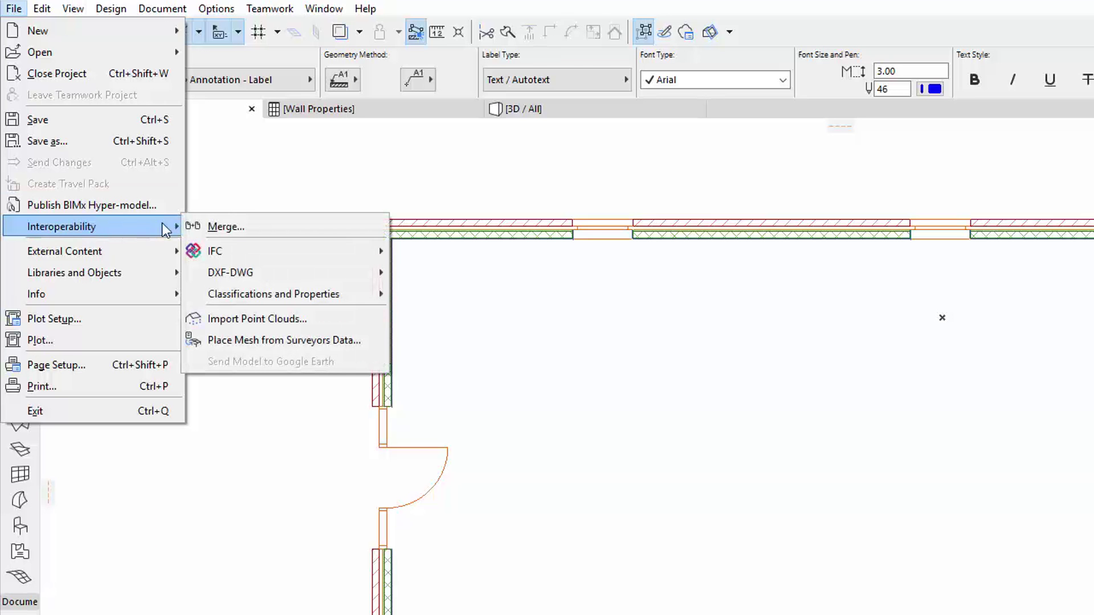
{"action": "mouse_move", "coordinate": [378, 300]}
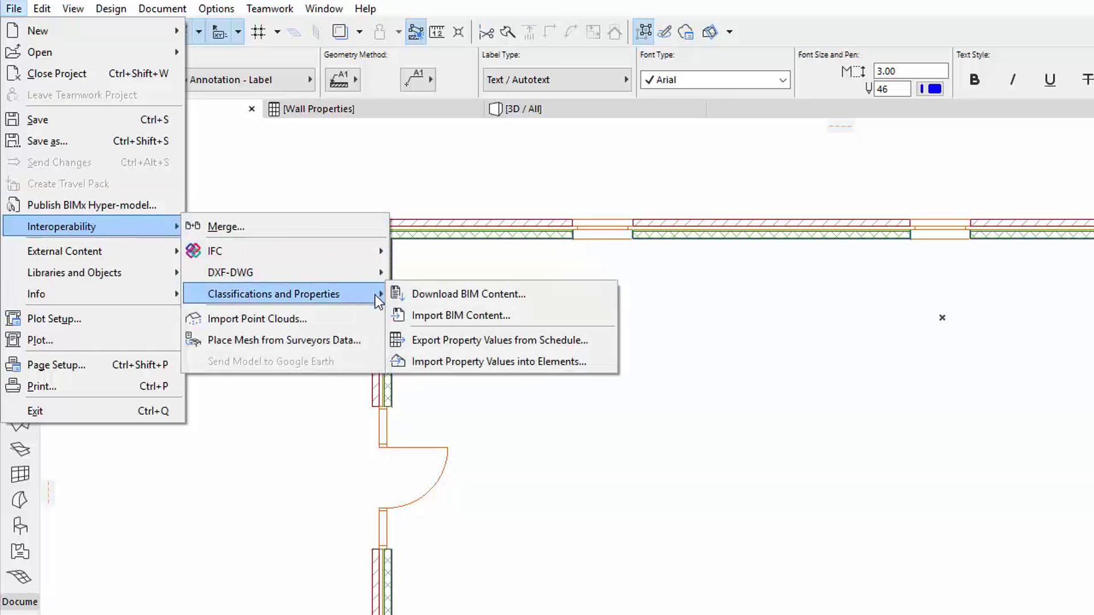
{"action": "left_click", "coordinate": [597, 361]}
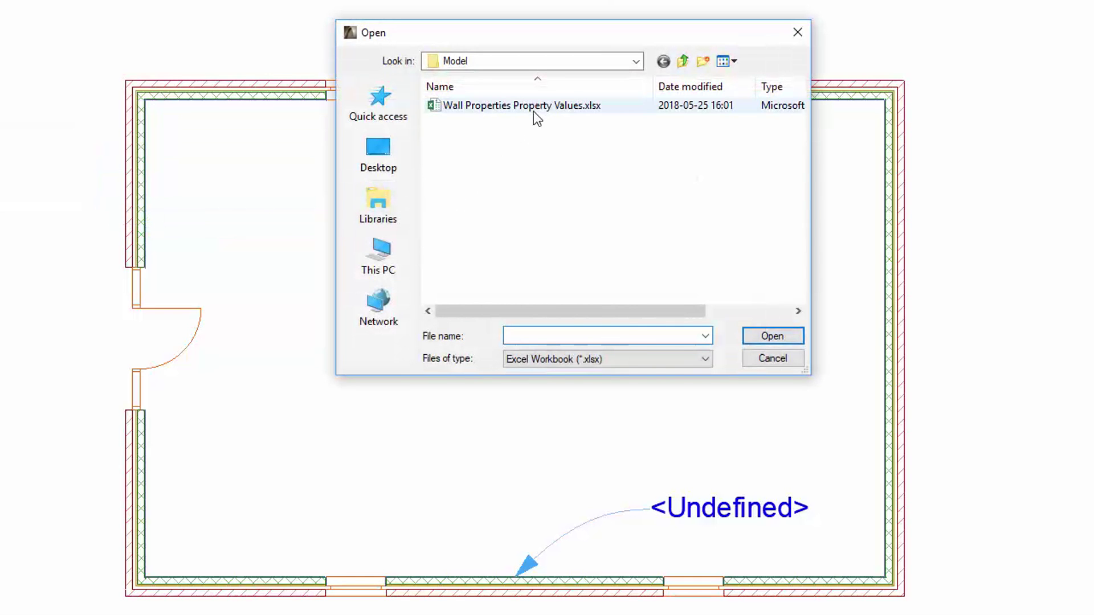
{"action": "left_click", "coordinate": [536, 107]}
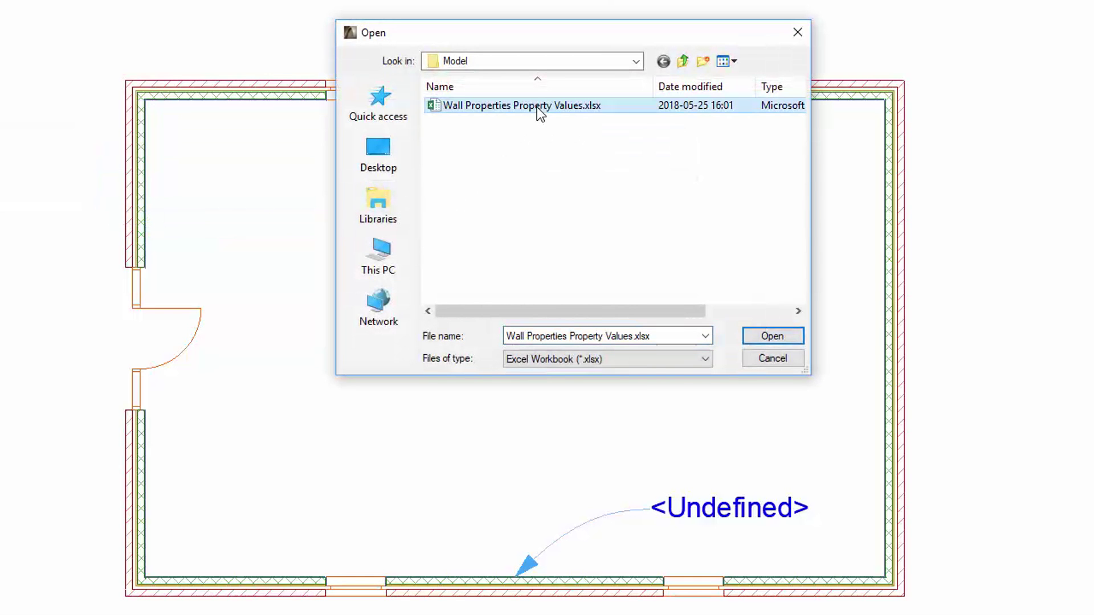
{"action": "left_click", "coordinate": [772, 336]}
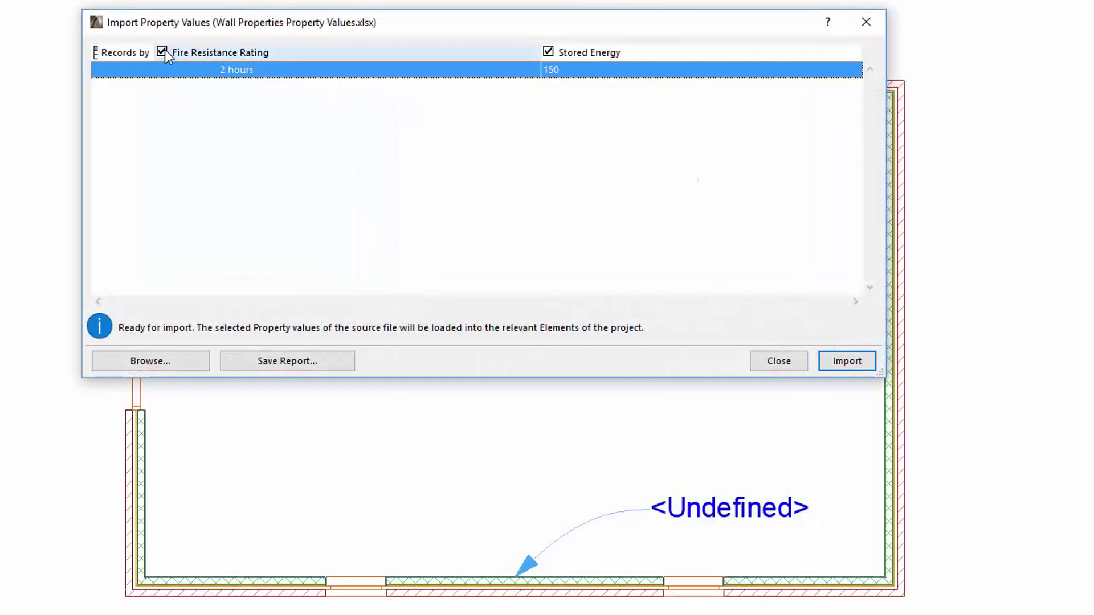
Try excluding and re-including Fire Resistance Rating and Stored Energy, and import both properties' values into the project elements.
{"action": "left_click", "coordinate": [163, 51]}
{"action": "left_click", "coordinate": [162, 51]}
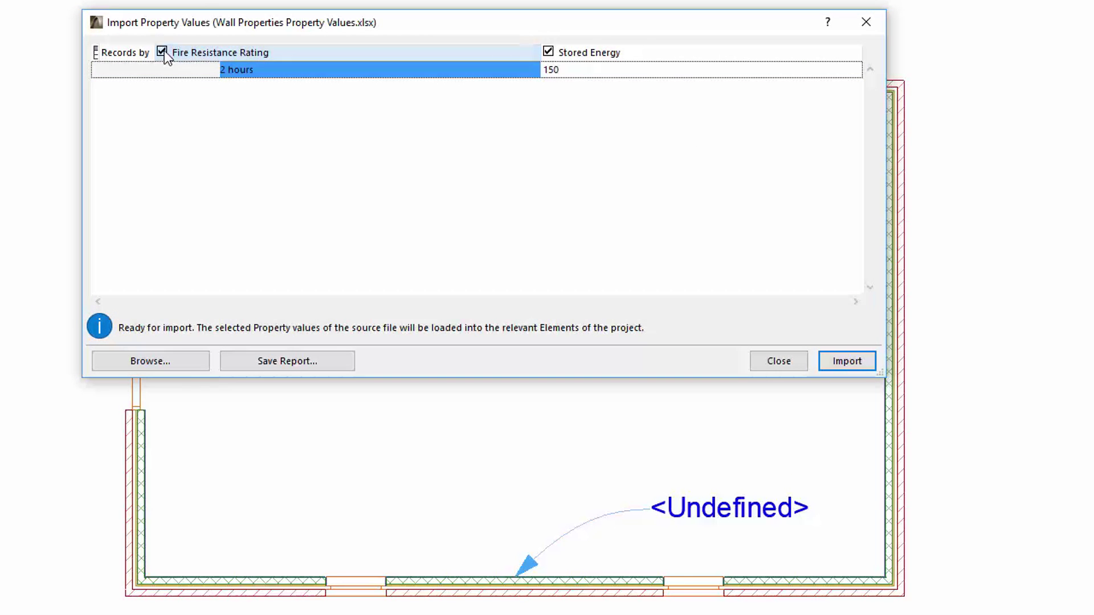
{"action": "left_click", "coordinate": [548, 51]}
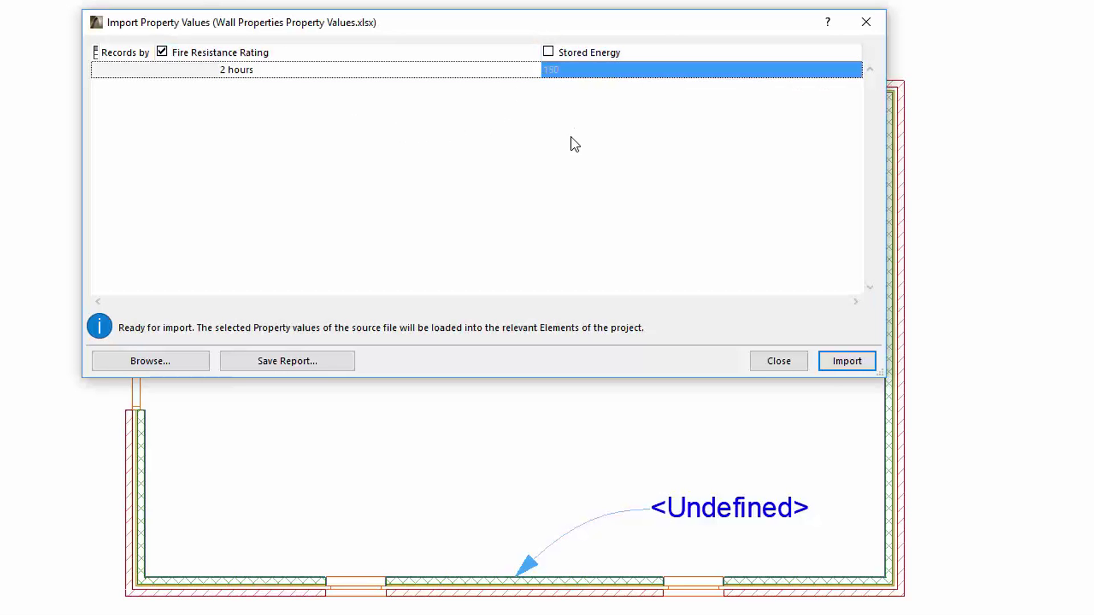
{"action": "left_click", "coordinate": [548, 52]}
{"action": "left_click", "coordinate": [847, 361]}
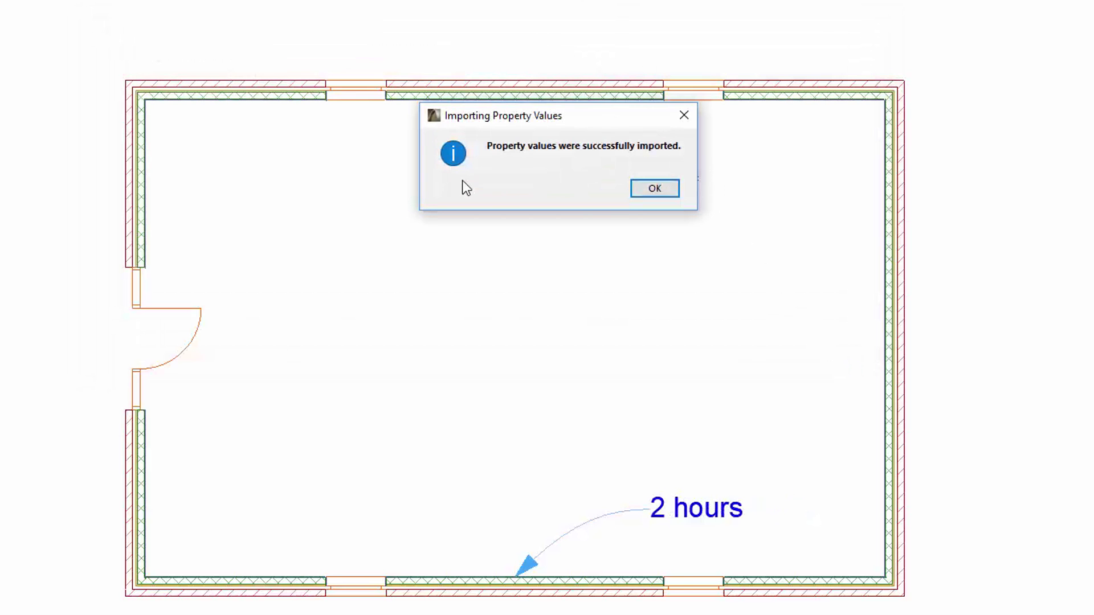
{"action": "left_click", "coordinate": [654, 190]}
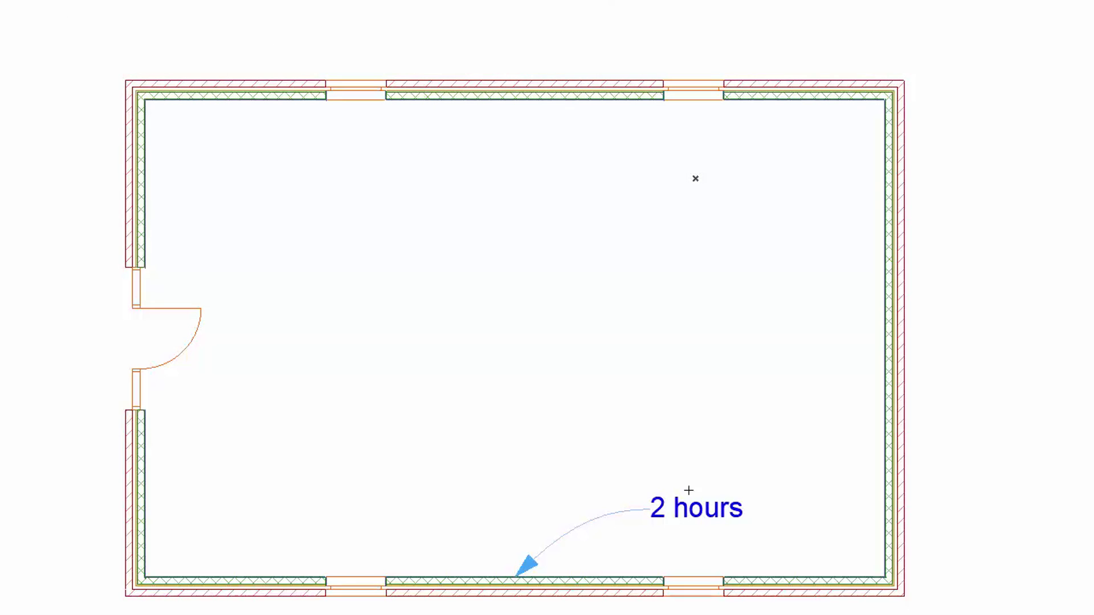
Check Fire Resistance Rating and Stored Energy in the labelled wall's settings, cancel without changes and deselect the wall.
{"action": "left_click", "coordinate": [618, 580]}
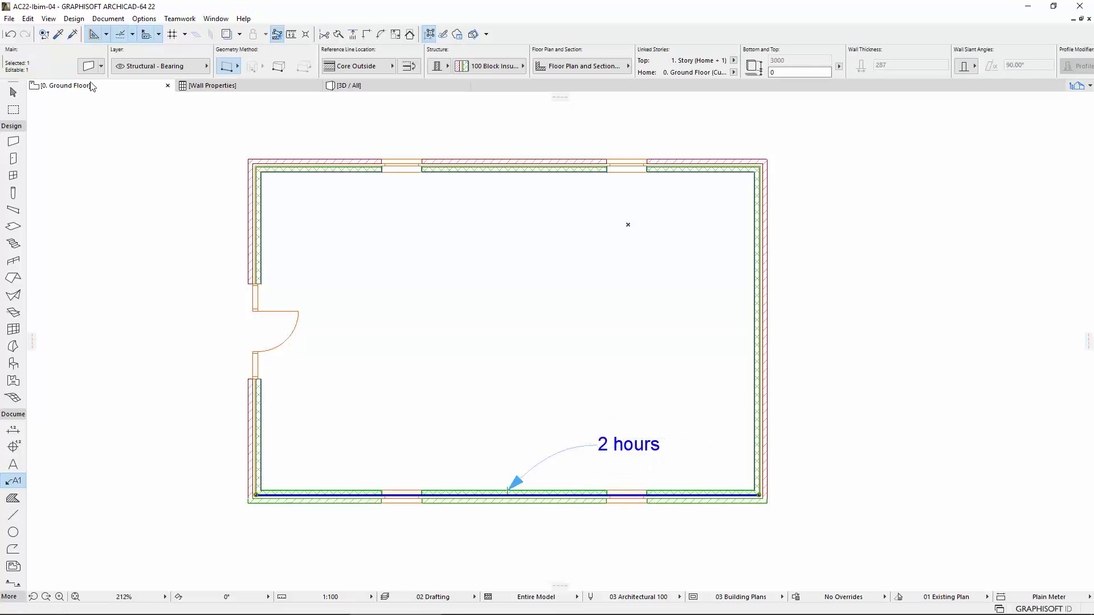
{"action": "left_click", "coordinate": [89, 65]}
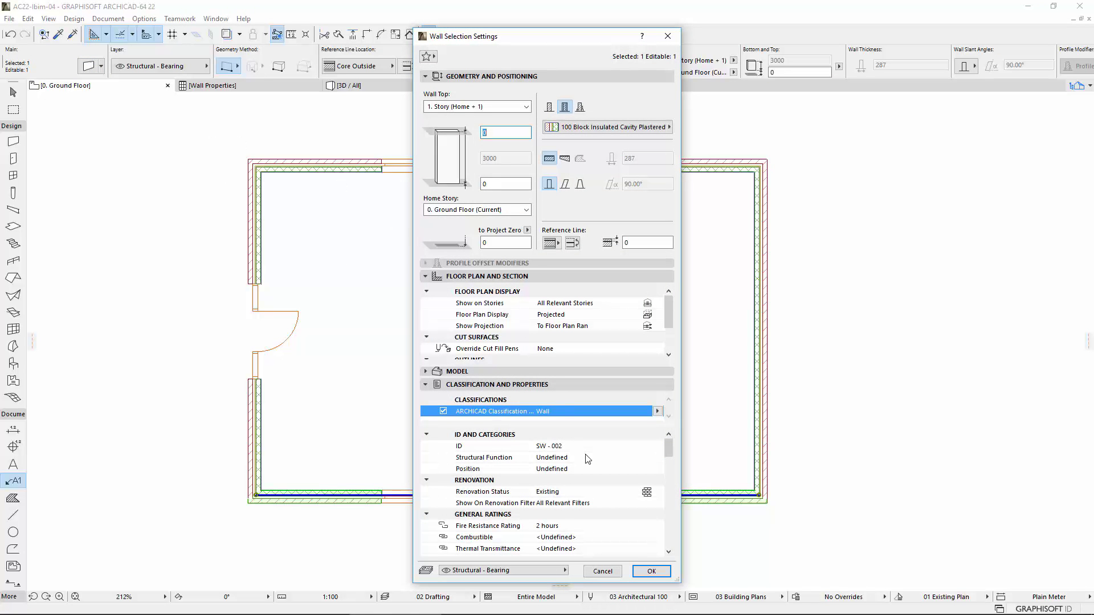
{"action": "scroll", "coordinate": [588, 466], "scroll_direction": "down", "scroll_amount": 3}
{"action": "scroll", "coordinate": [589, 469], "scroll_direction": "down", "scroll_amount": 3}
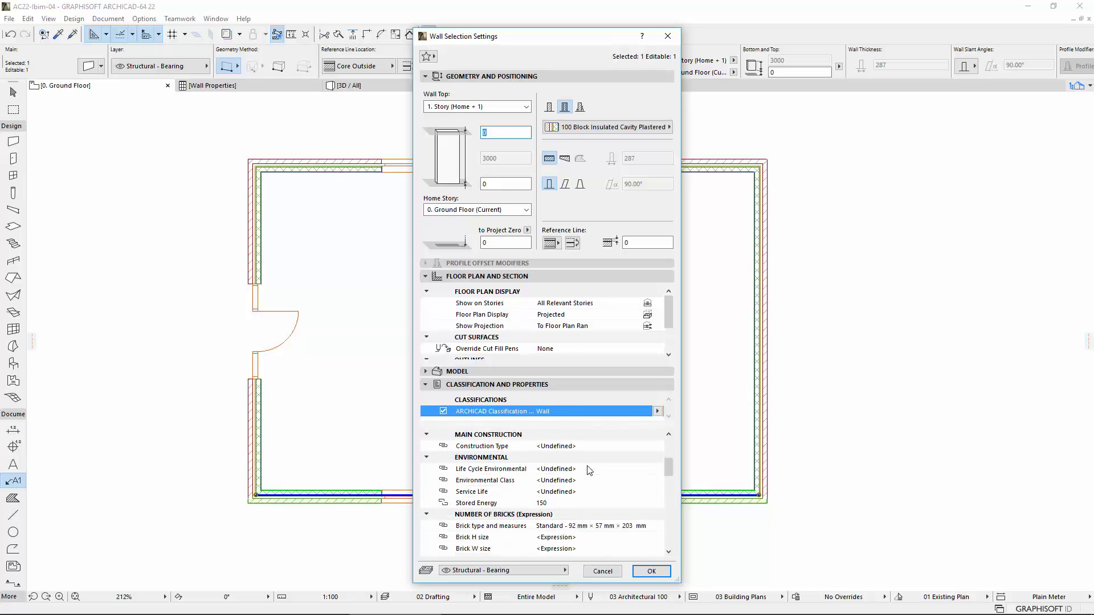
{"action": "left_click", "coordinate": [568, 502]}
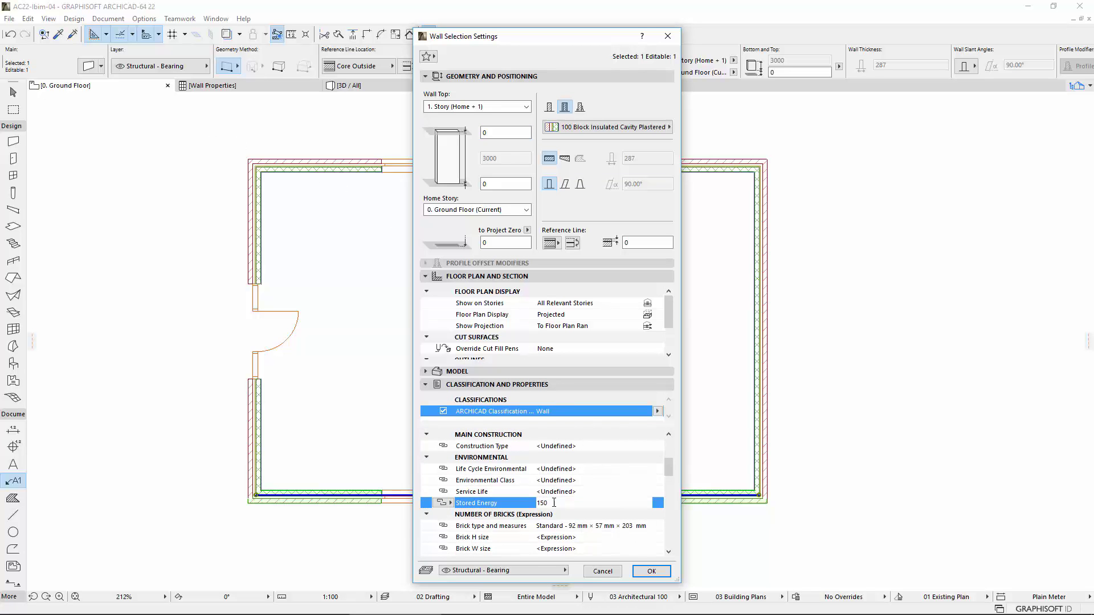
{"action": "left_click", "coordinate": [605, 571]}
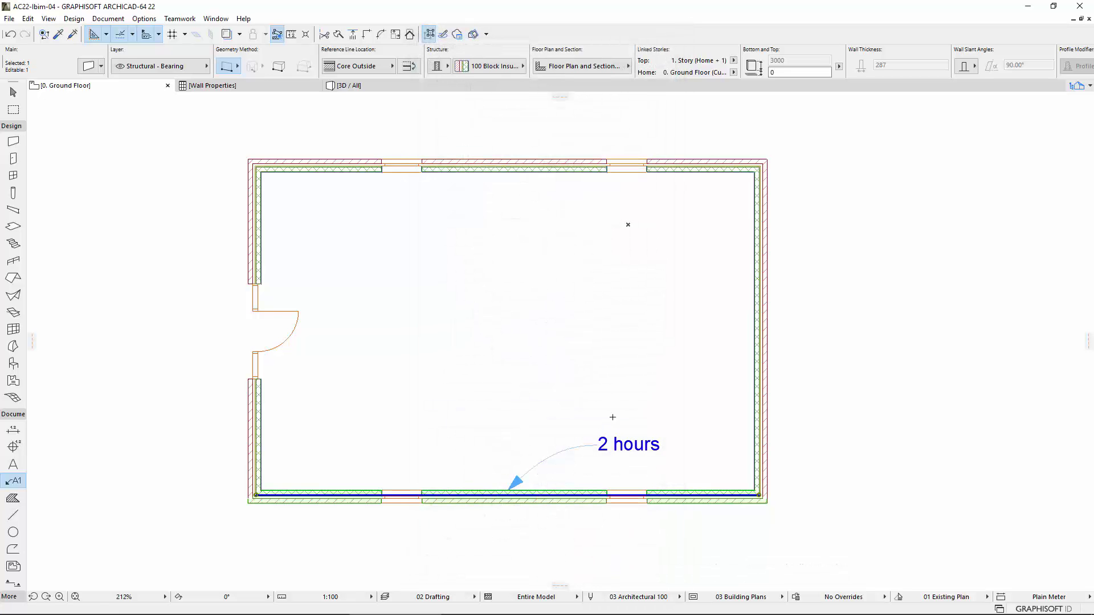
{"action": "key", "text": "Escape"}
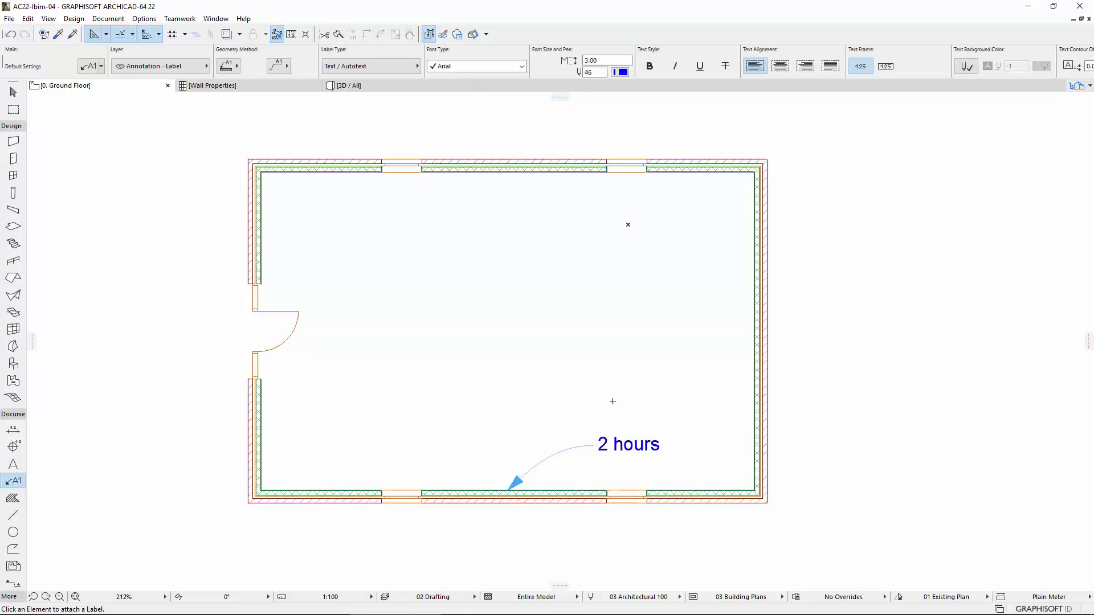